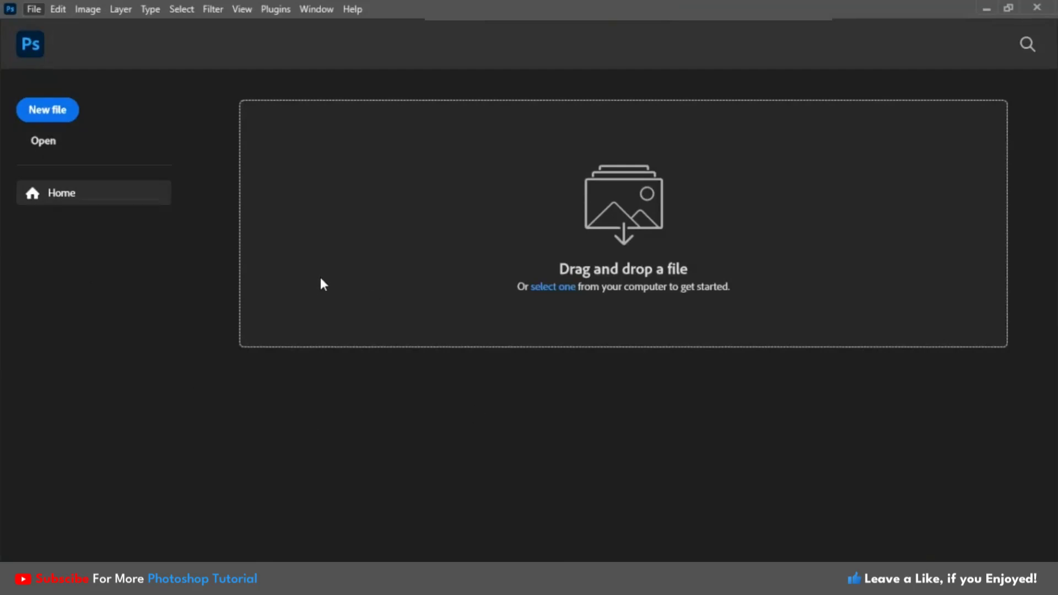
Create a new blank document with width 1280 px and height 1000 px
{"action": "key", "text": "ctrl+n"}
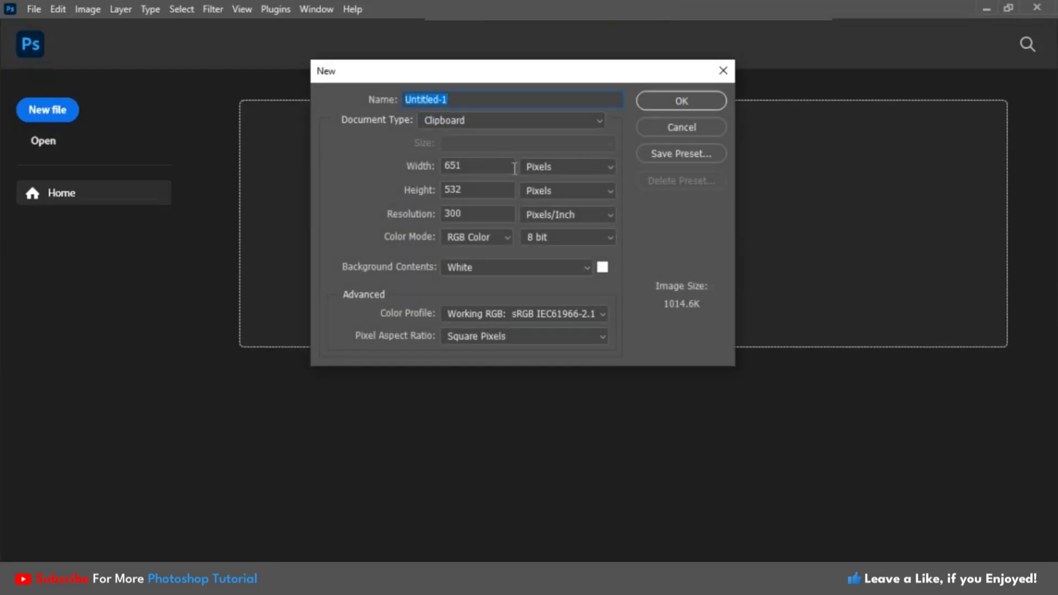
{"action": "left_click", "coordinate": [507, 168]}
{"action": "type", "text": "1280"}
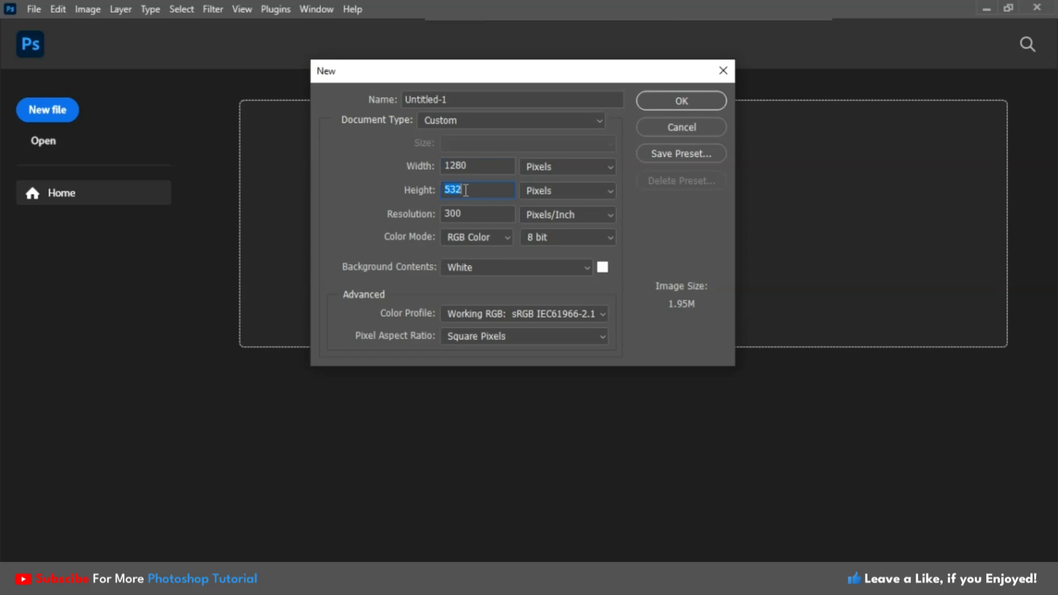
{"action": "type", "text": "1000"}
{"action": "key", "text": "Return"}
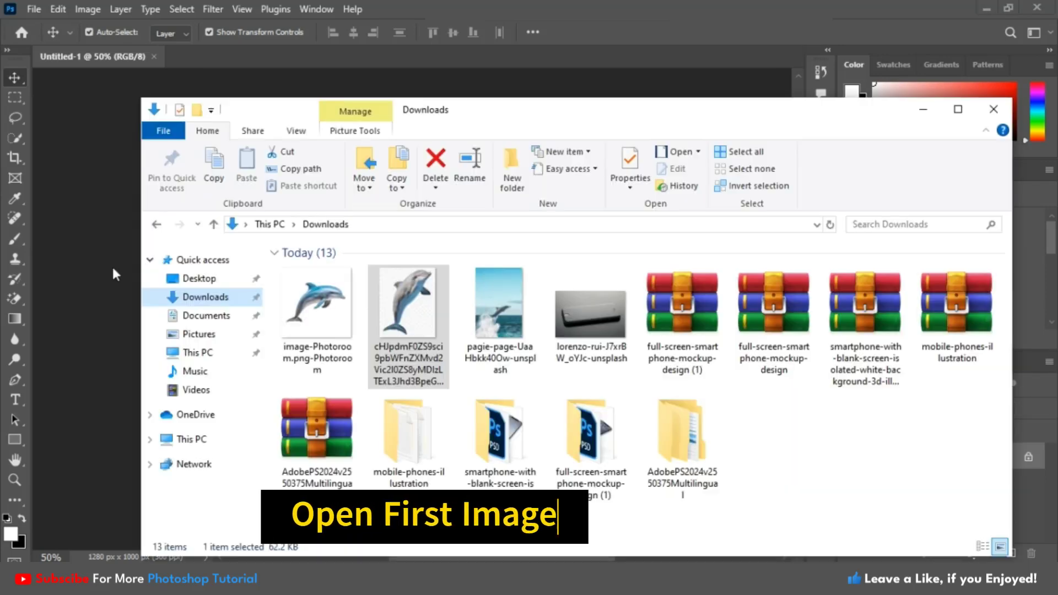
Pick the nicolas-thomas phone photo from Pictures to bring into the document
{"action": "left_click", "coordinate": [194, 337]}
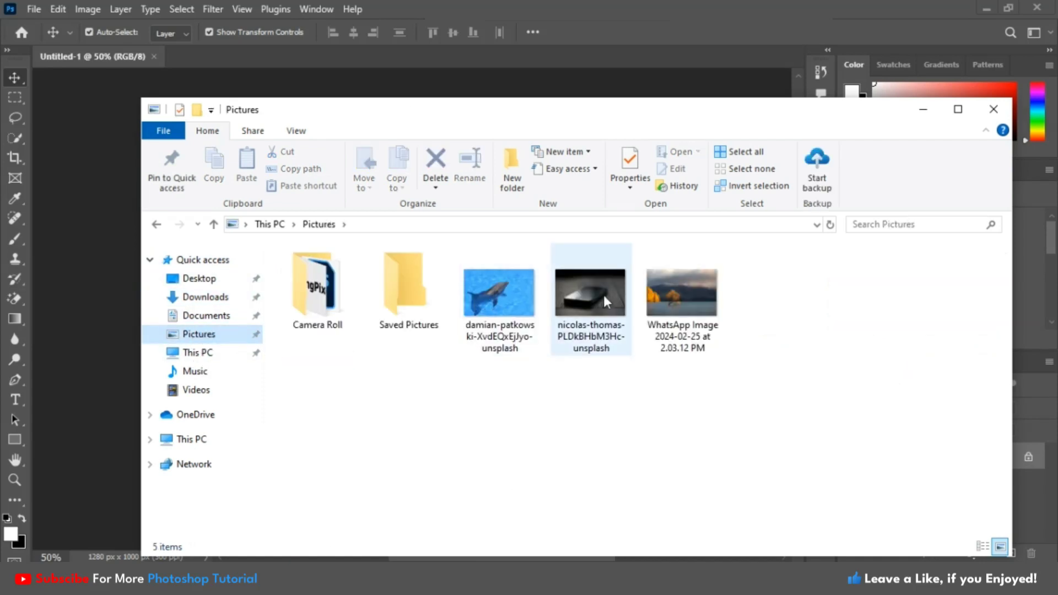
{"action": "left_click", "coordinate": [603, 295]}
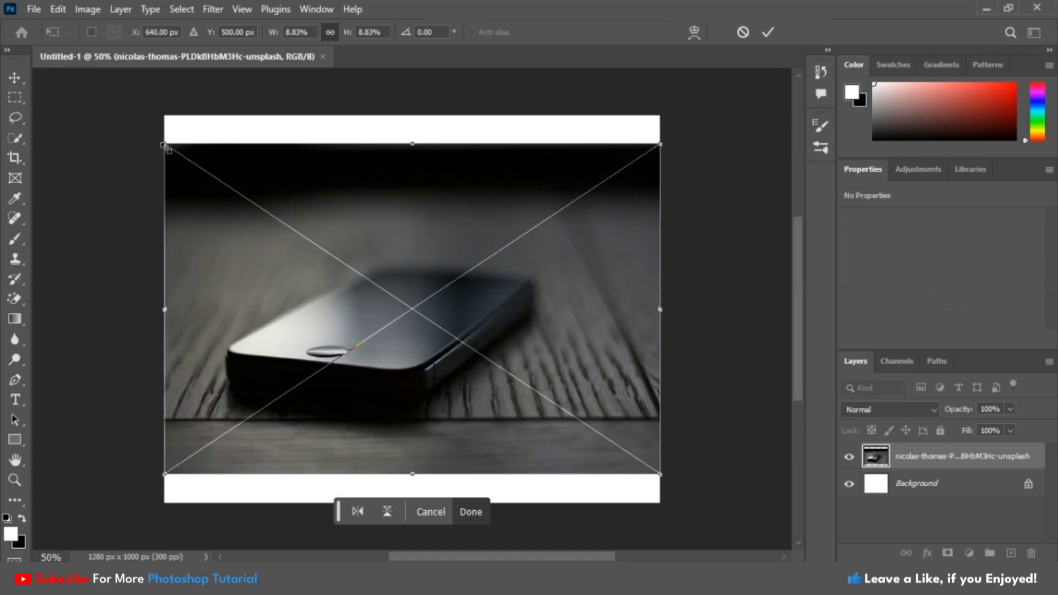
Scale up and shift the phone photo until its corner close-up fills the canvas, then commit
{"action": "left_click_drag", "start_coordinate": [164, 145], "coordinate": [122, 115]}
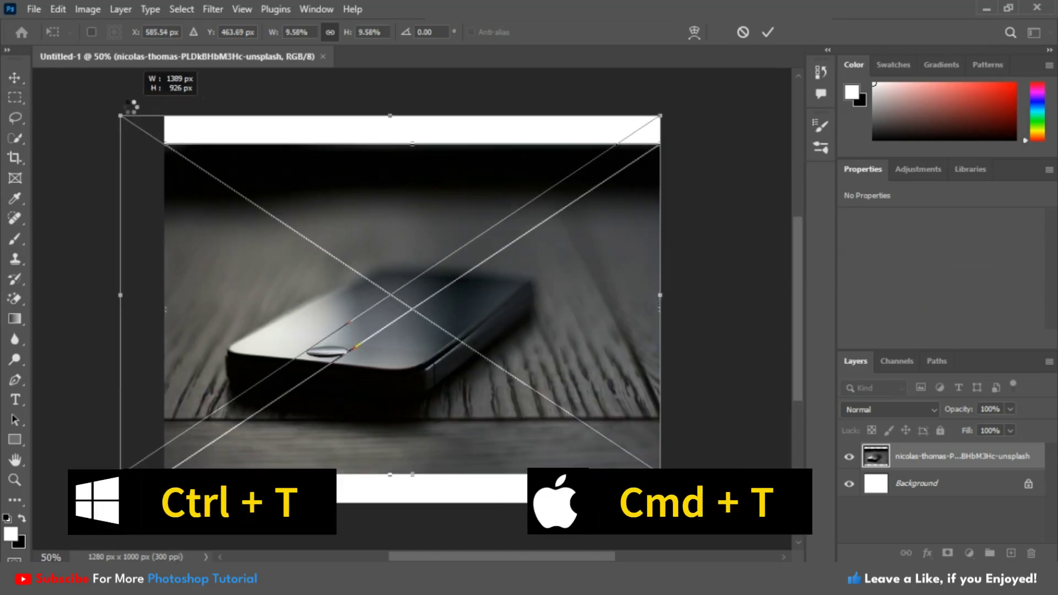
{"action": "key", "text": "ctrl+minus"}
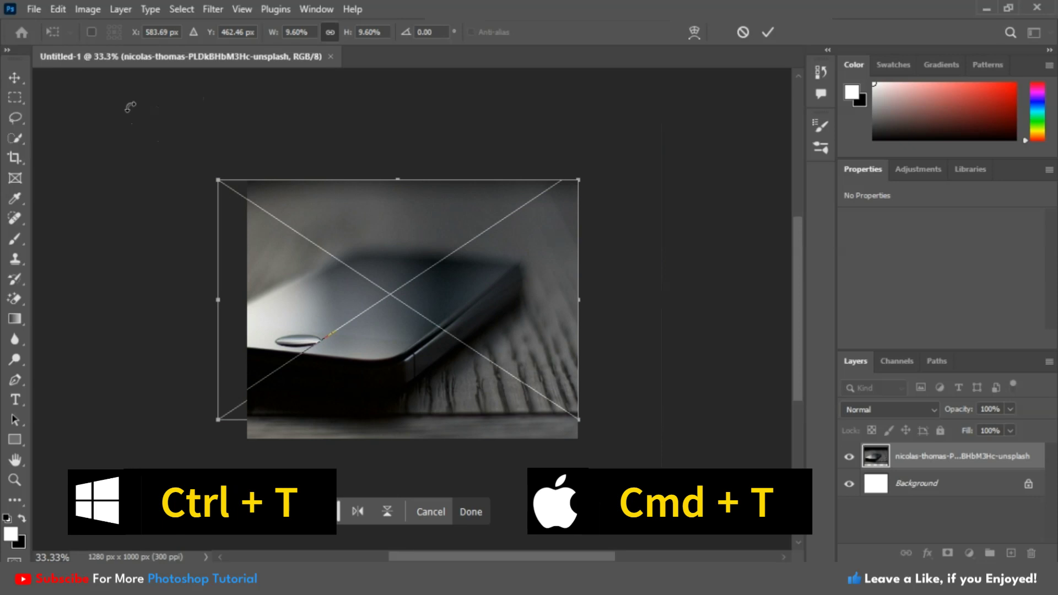
{"action": "key", "text": "ctrl+minus"}
{"action": "left_click_drag", "start_coordinate": [495, 245], "coordinate": [697, 160]}
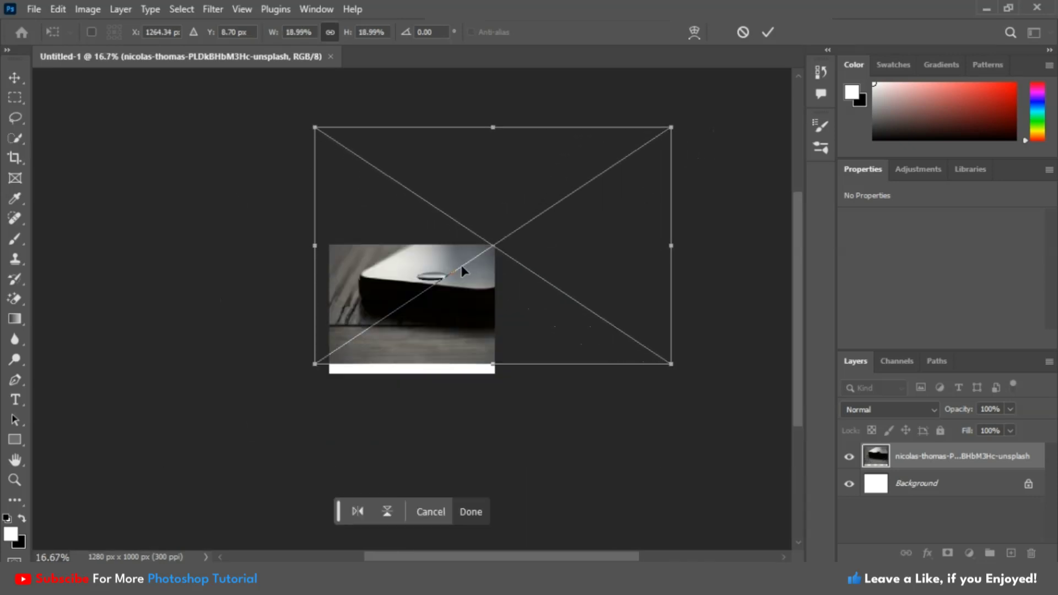
{"action": "left_click_drag", "start_coordinate": [485, 281], "coordinate": [455, 314]}
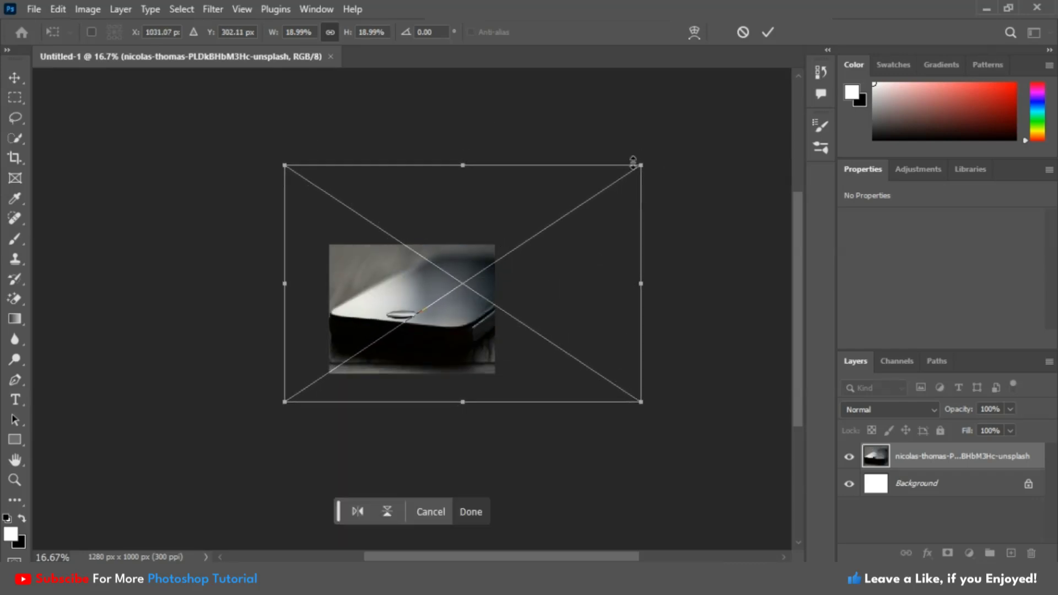
{"action": "mouse_move", "coordinate": [641, 164]}
{"action": "left_mouse_down"}
{"action": "mouse_move", "coordinate": [623, 163]}
{"action": "mouse_move", "coordinate": [660, 152]}
{"action": "left_mouse_up"}
{"action": "key", "text": "ctrl+plus"}
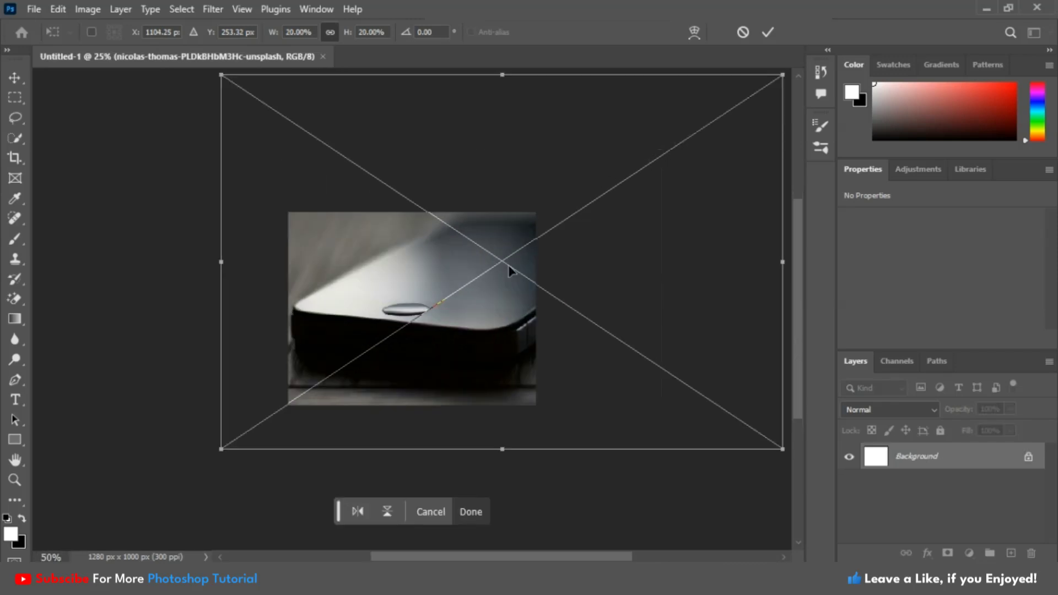
{"action": "key", "text": "ctrl+plus"}
{"action": "key", "text": "ctrl+plus"}
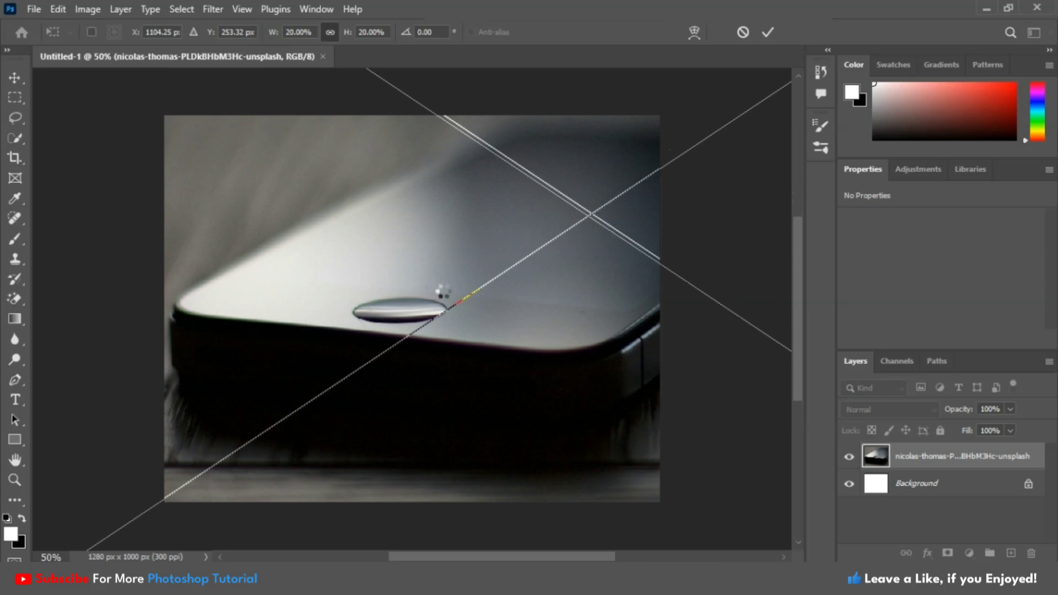
{"action": "left_click_drag", "start_coordinate": [443, 291], "coordinate": [442, 290]}
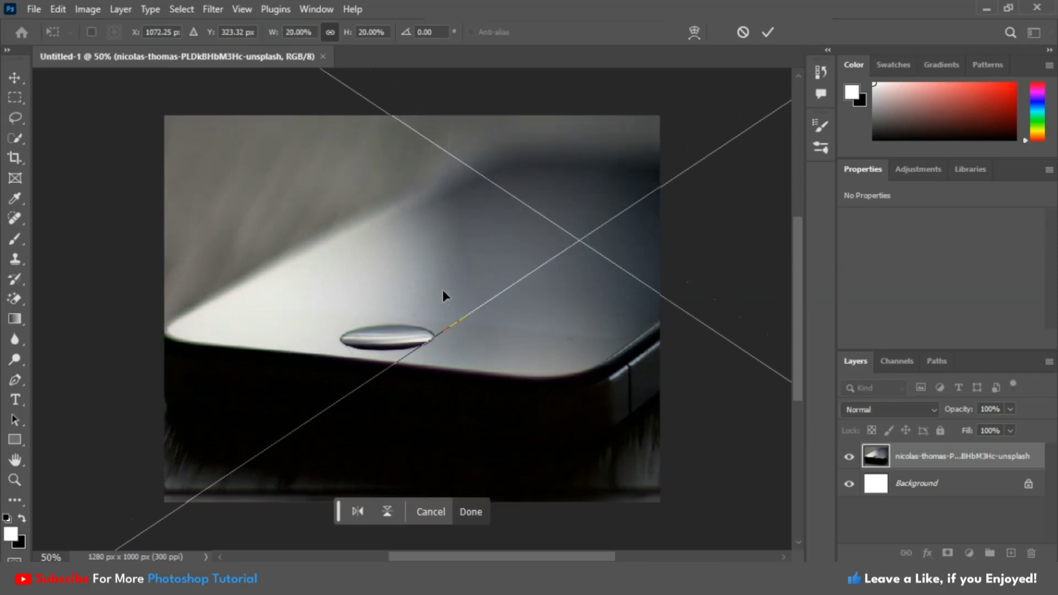
{"action": "left_click", "coordinate": [15, 78]}
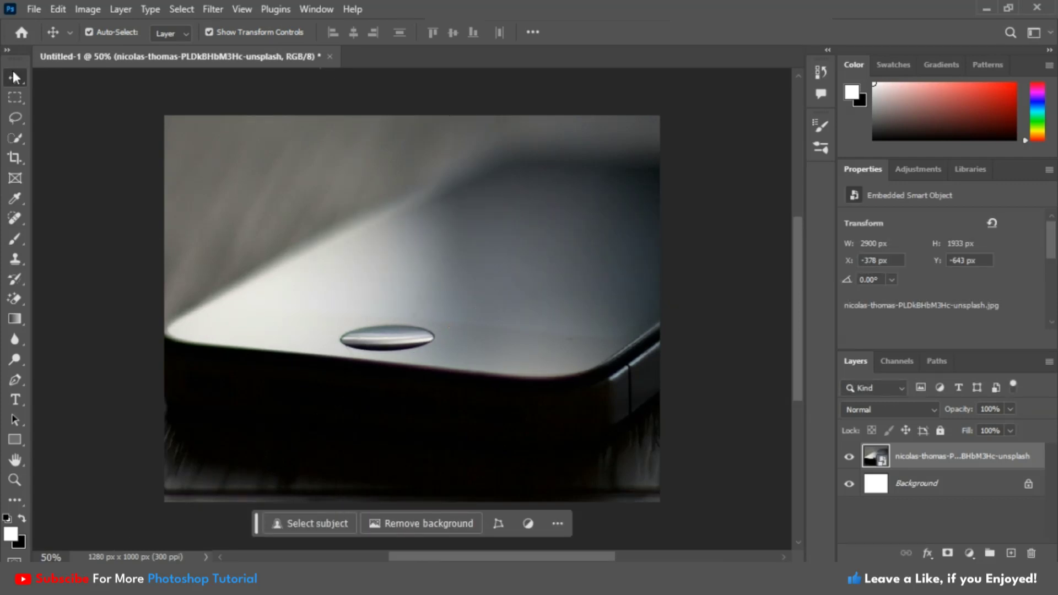
Start a Pen path at the screen's left edge, curving along its bottom edge
{"action": "key", "text": "ctrl+plus"}
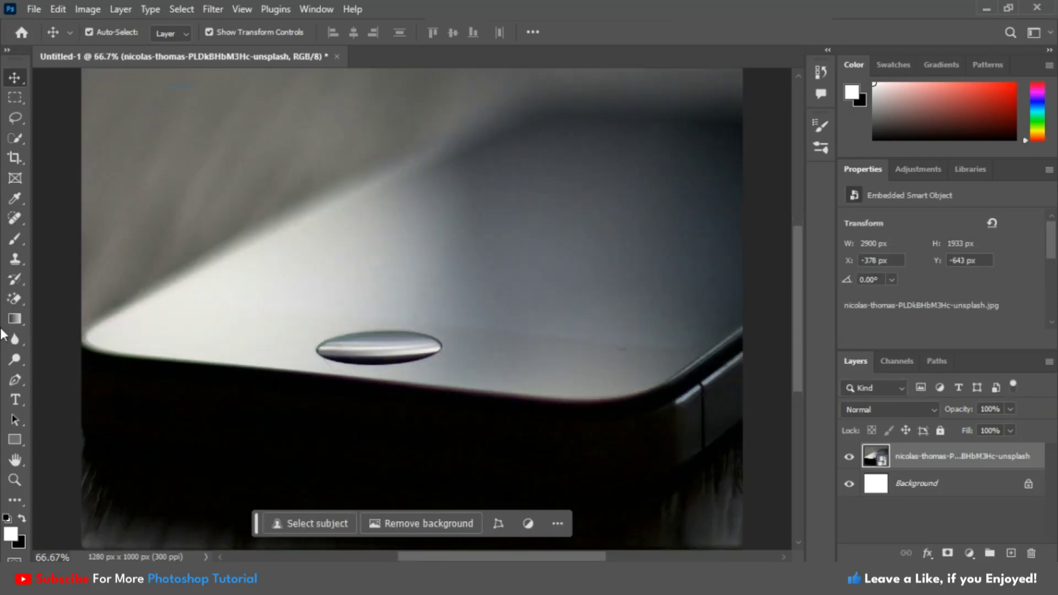
{"action": "left_click", "coordinate": [11, 381]}
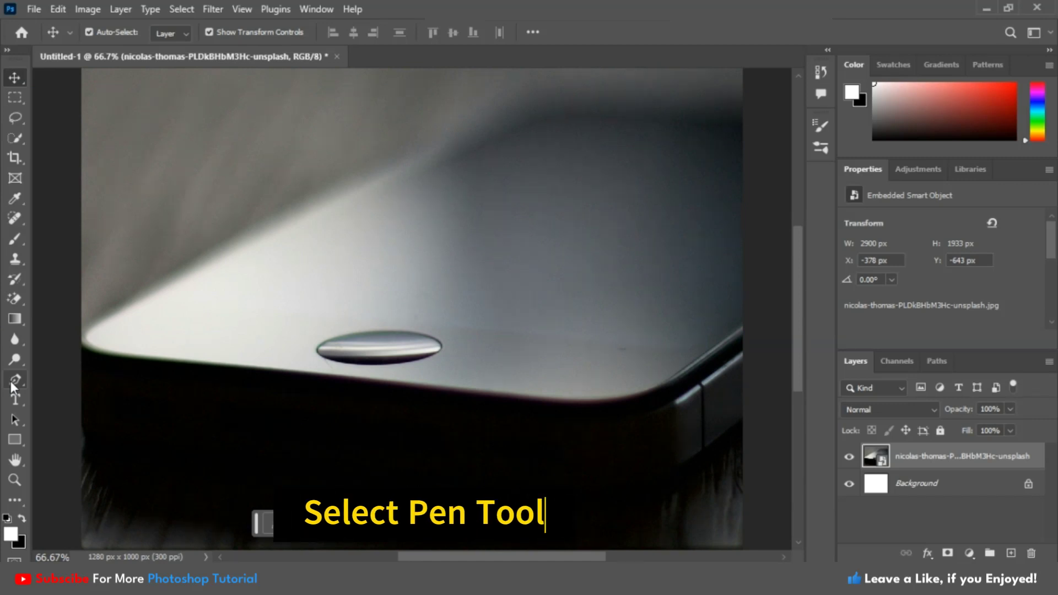
{"action": "right_click", "coordinate": [11, 381]}
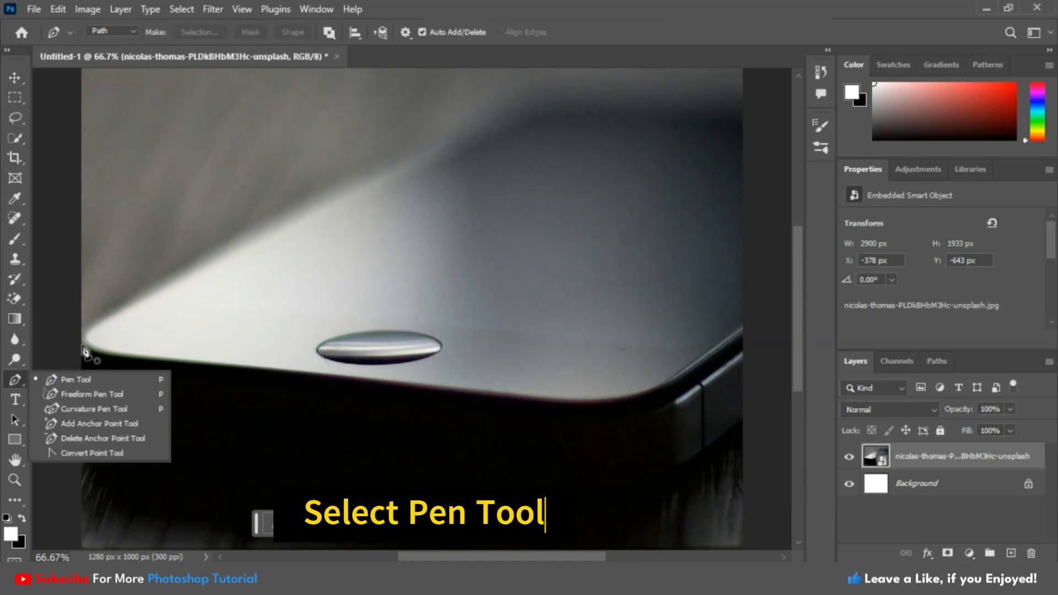
{"action": "left_click", "coordinate": [86, 353]}
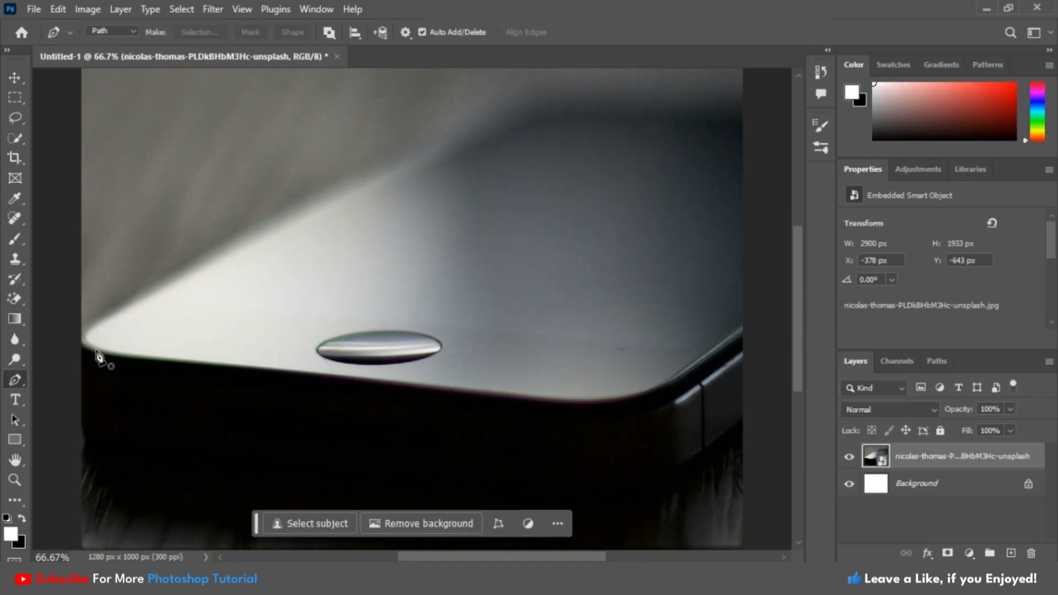
{"action": "key", "text": "ctrl+plus"}
{"action": "left_click_drag", "start_coordinate": [126, 379], "coordinate": [152, 382]}
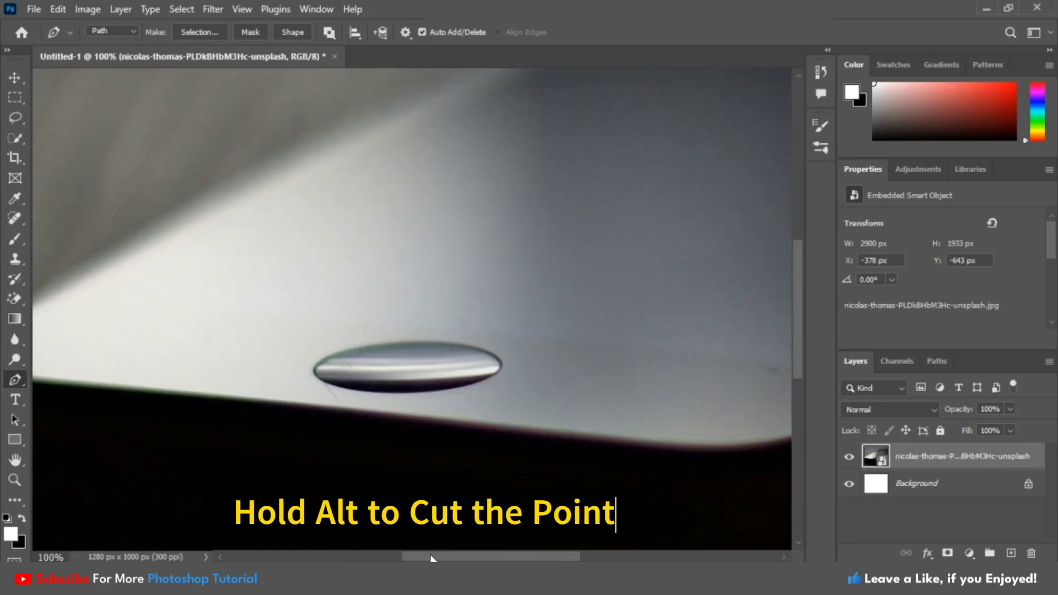
{"action": "left_click", "coordinate": [683, 452]}
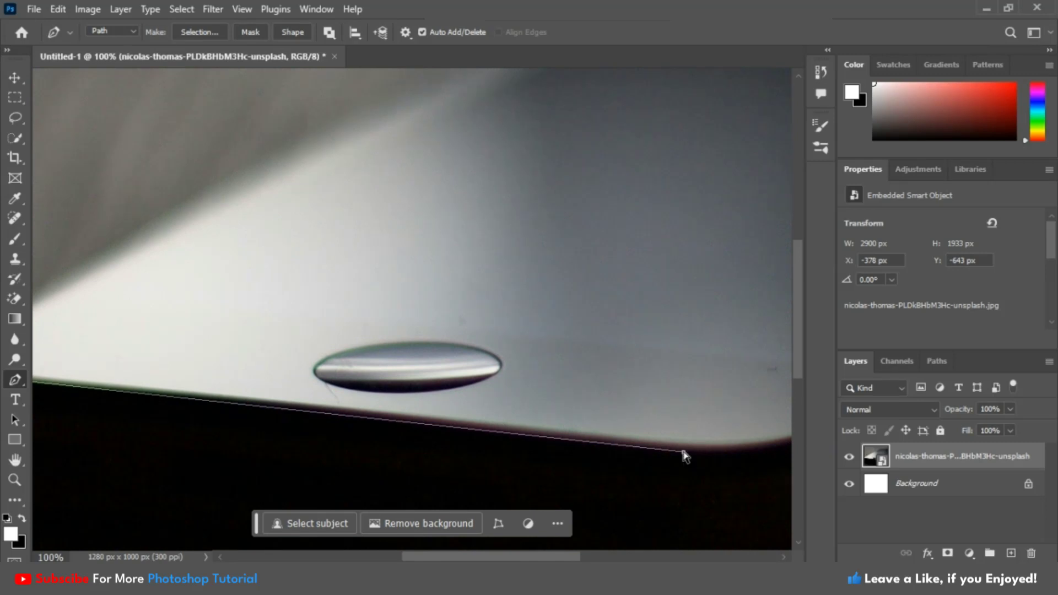
Continue the path round the lower-right corner, up the right side, above the canvas, and close it
{"action": "scroll", "coordinate": [683, 454], "scroll_direction": "down", "scroll_amount": 3}
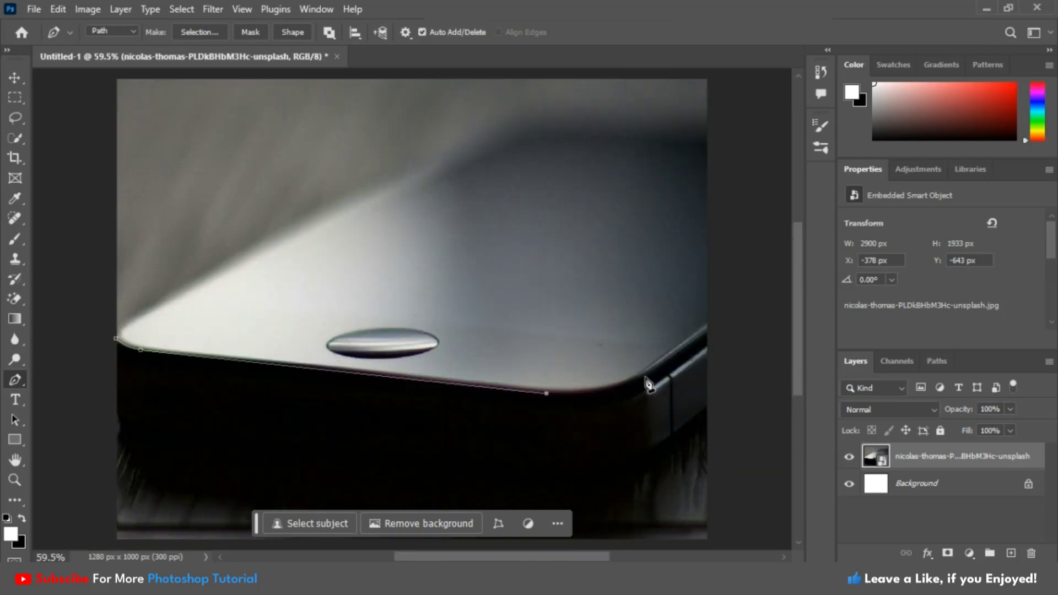
{"action": "mouse_move", "coordinate": [645, 375]}
{"action": "left_mouse_down"}
{"action": "mouse_move", "coordinate": [677, 345]}
{"action": "mouse_move", "coordinate": [690, 353]}
{"action": "left_mouse_up"}
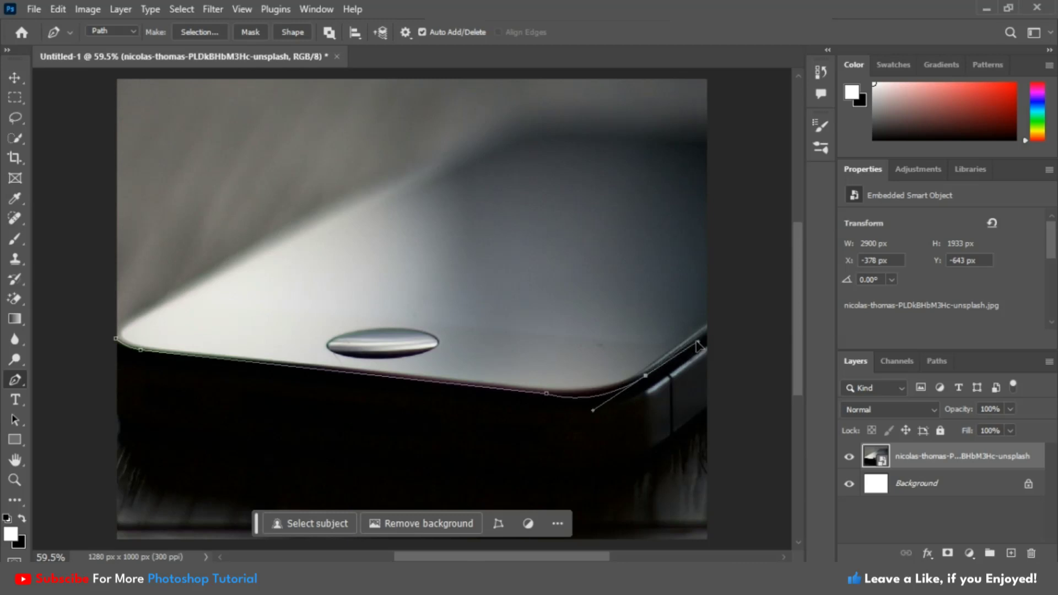
{"action": "left_click", "coordinate": [645, 376], "text": "alt"}
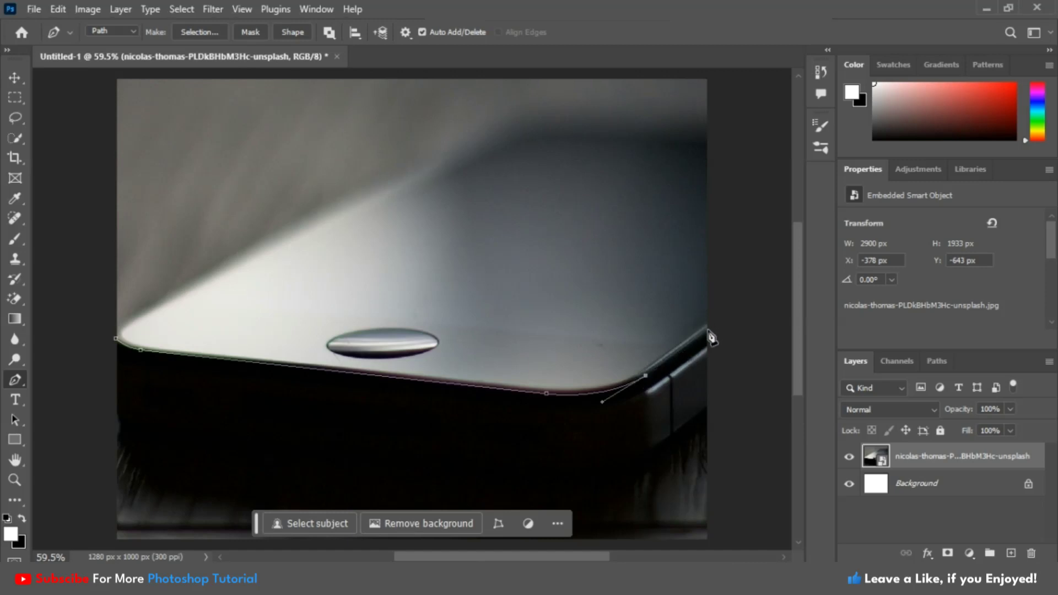
{"action": "left_click", "coordinate": [708, 331]}
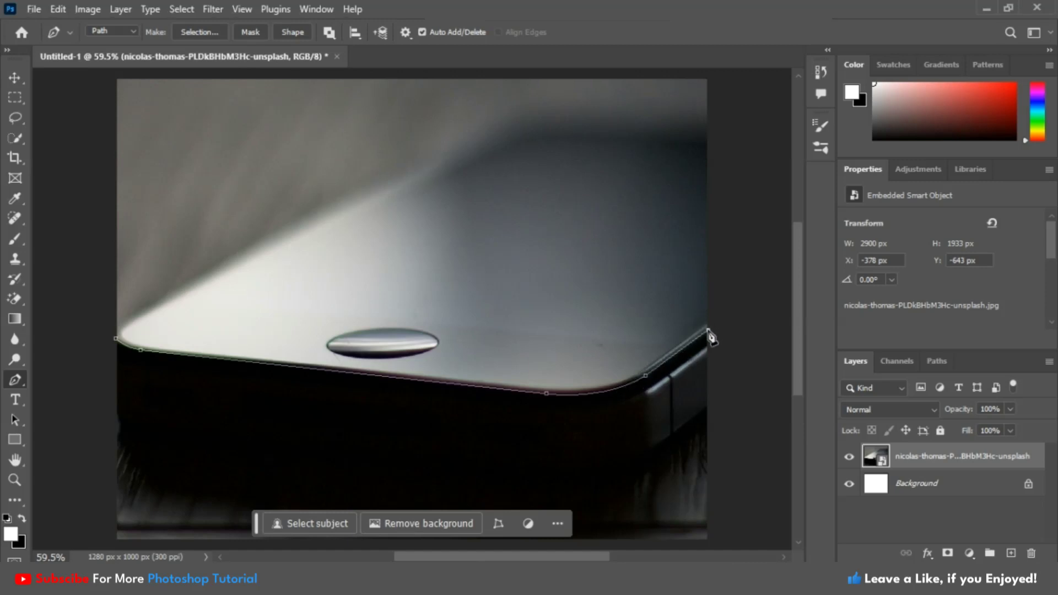
{"action": "left_click", "coordinate": [734, 184]}
{"action": "scroll", "coordinate": [737, 187], "scroll_direction": "up", "scroll_amount": 2}
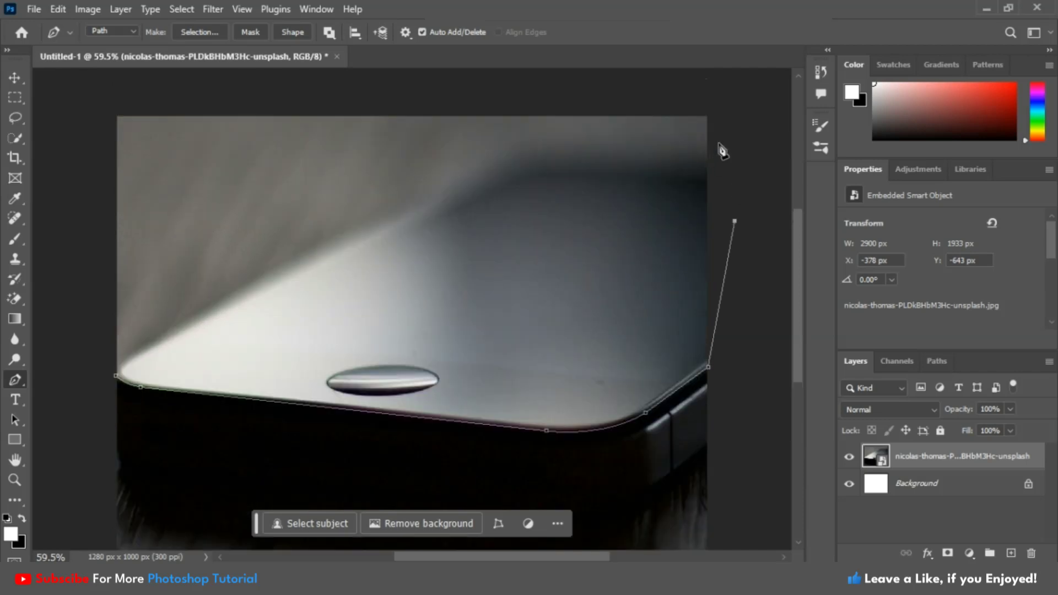
{"action": "left_click", "coordinate": [747, 101]}
{"action": "left_click", "coordinate": [559, 91]}
{"action": "left_click", "coordinate": [84, 93]}
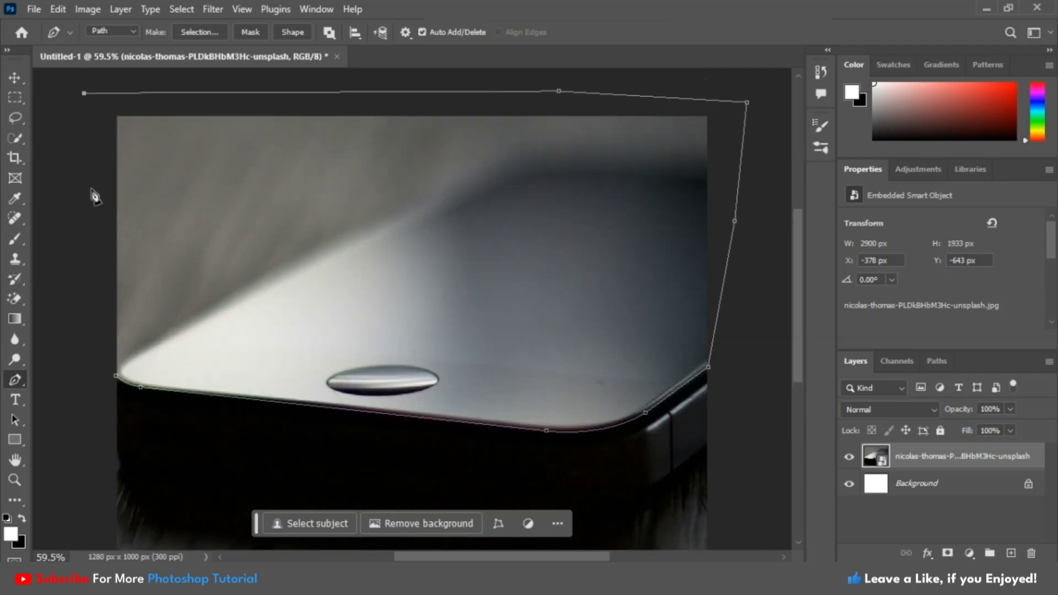
{"action": "left_click", "coordinate": [116, 377]}
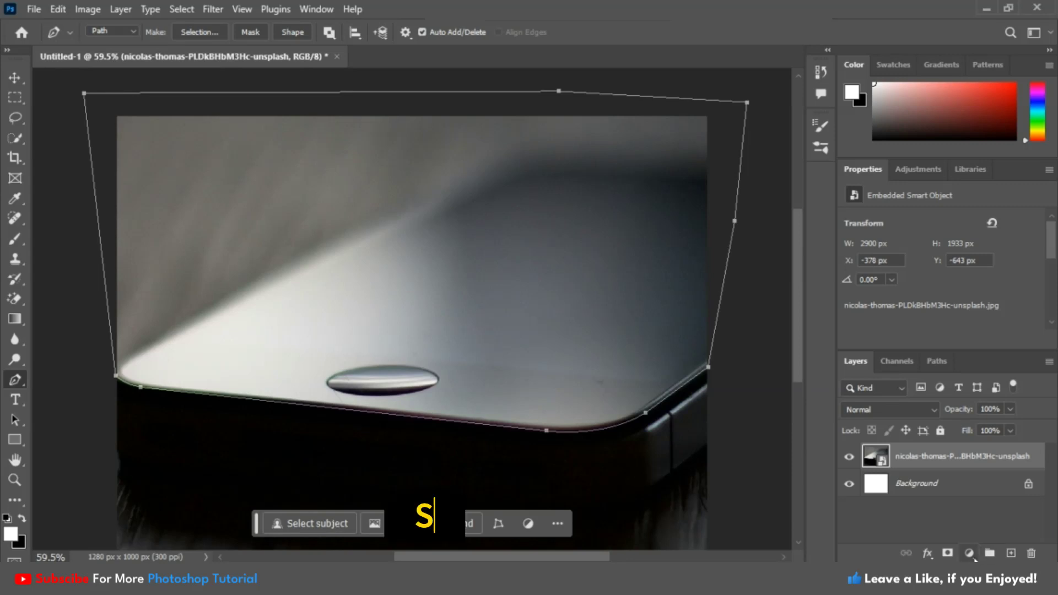
Add a blue 0a9edc Solid Color fill layer from the path, then hide Color Fill 1
{"action": "left_click", "coordinate": [969, 553]}
{"action": "left_click", "coordinate": [962, 287]}
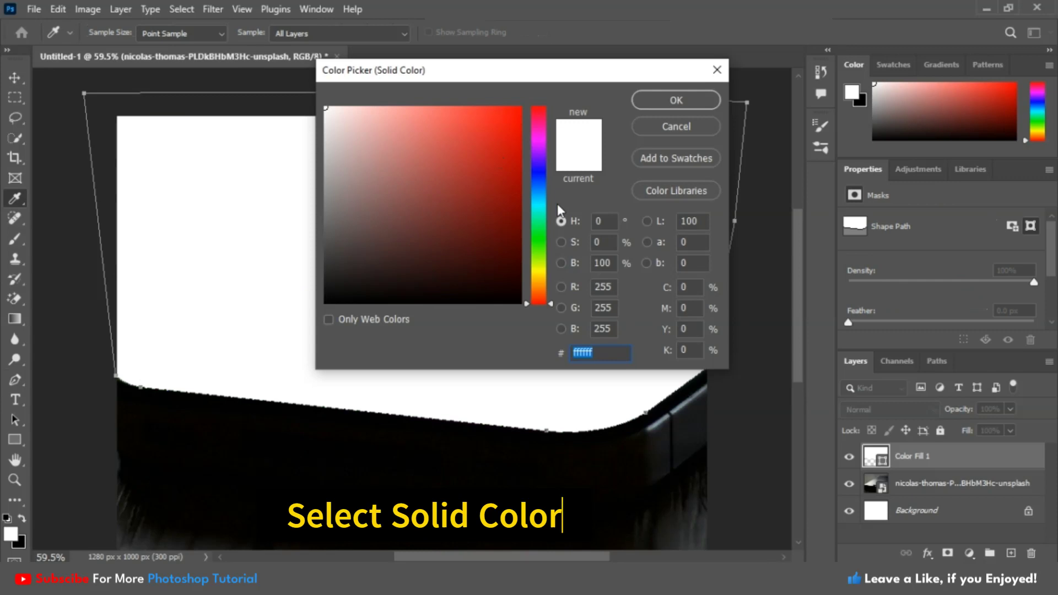
{"action": "left_click", "coordinate": [539, 196]}
{"action": "left_click", "coordinate": [512, 134]}
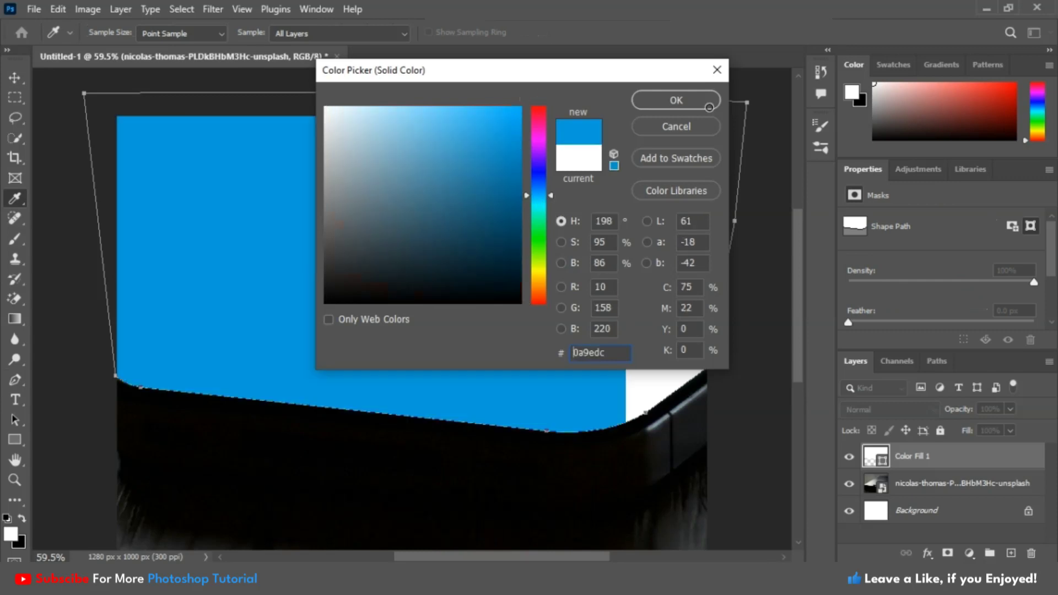
{"action": "left_click", "coordinate": [683, 101]}
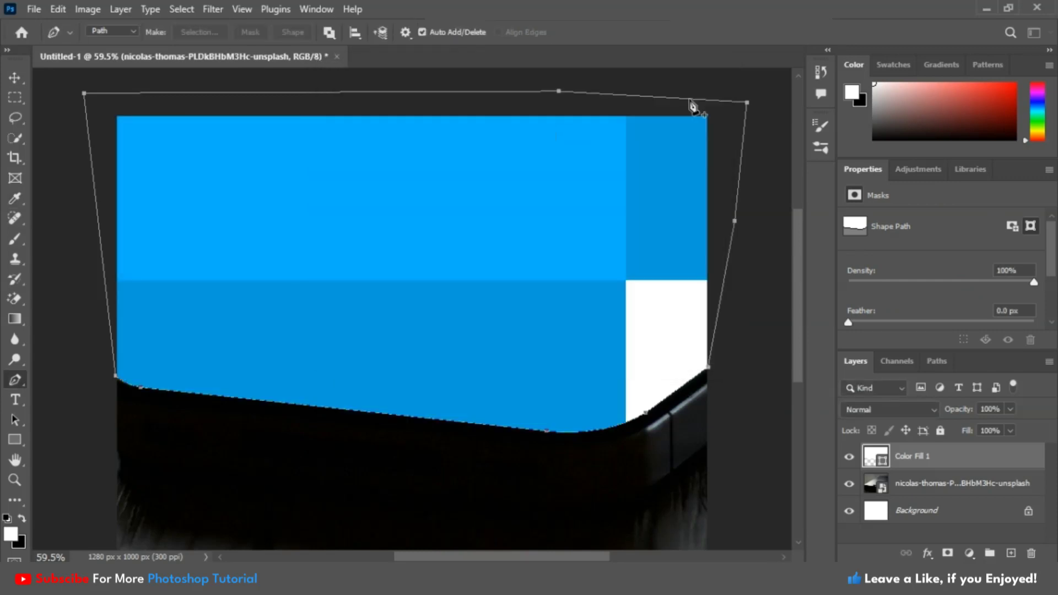
{"action": "left_click", "coordinate": [18, 79]}
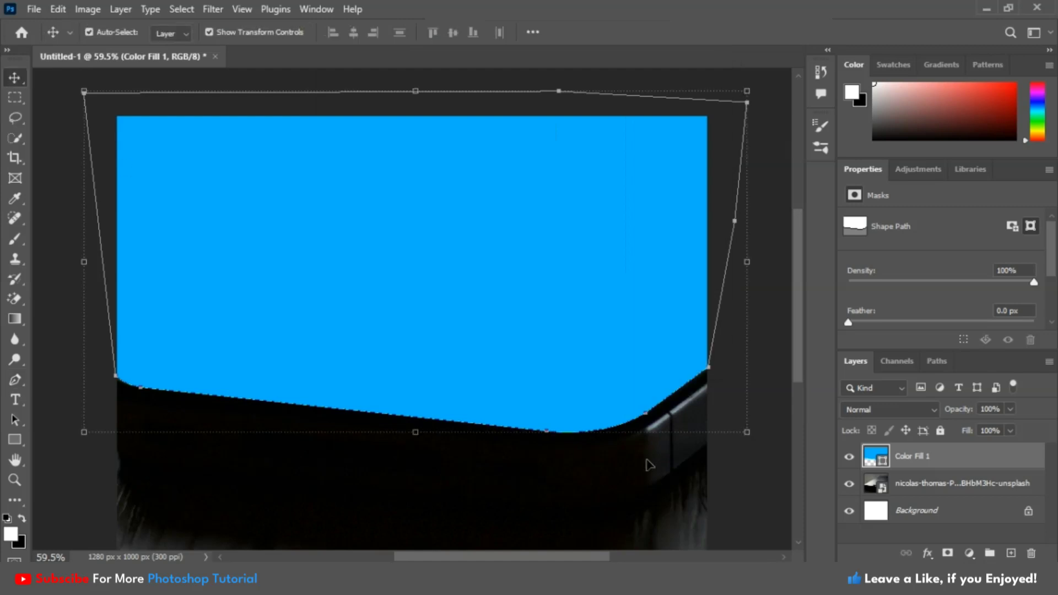
{"action": "left_click", "coordinate": [849, 457]}
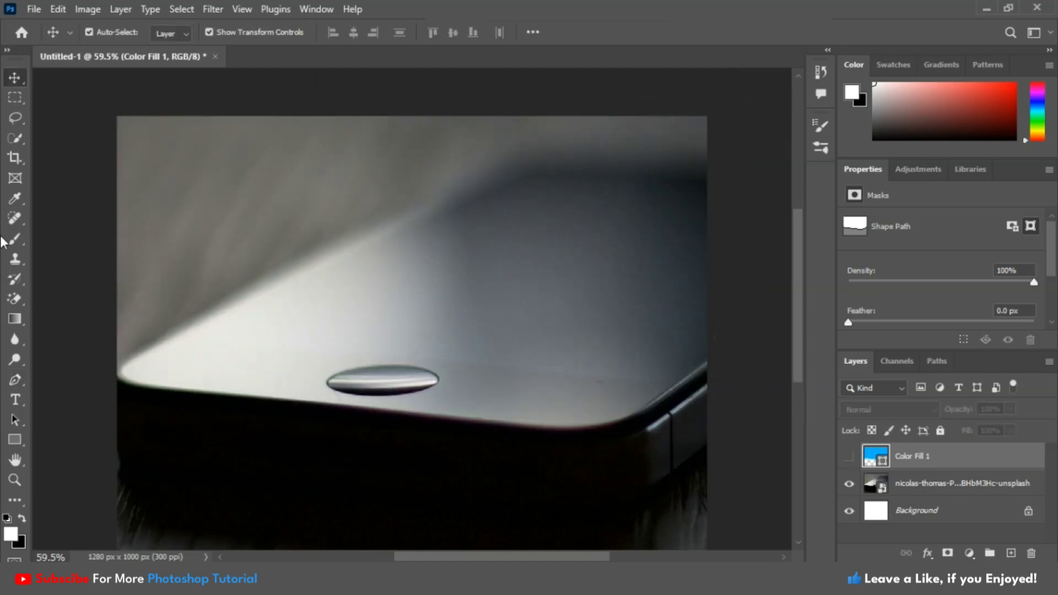
Select the oval button, rasterize the shown Color Fill 1 layer and cut the button area out
{"action": "left_click", "coordinate": [16, 141]}
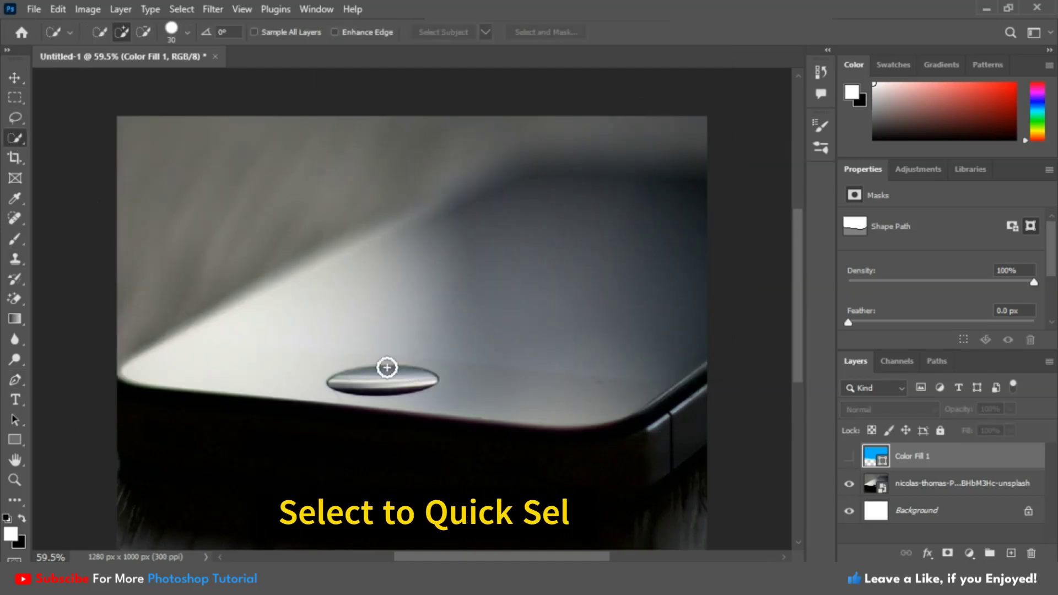
{"action": "left_click_drag", "start_coordinate": [362, 383], "coordinate": [402, 385]}
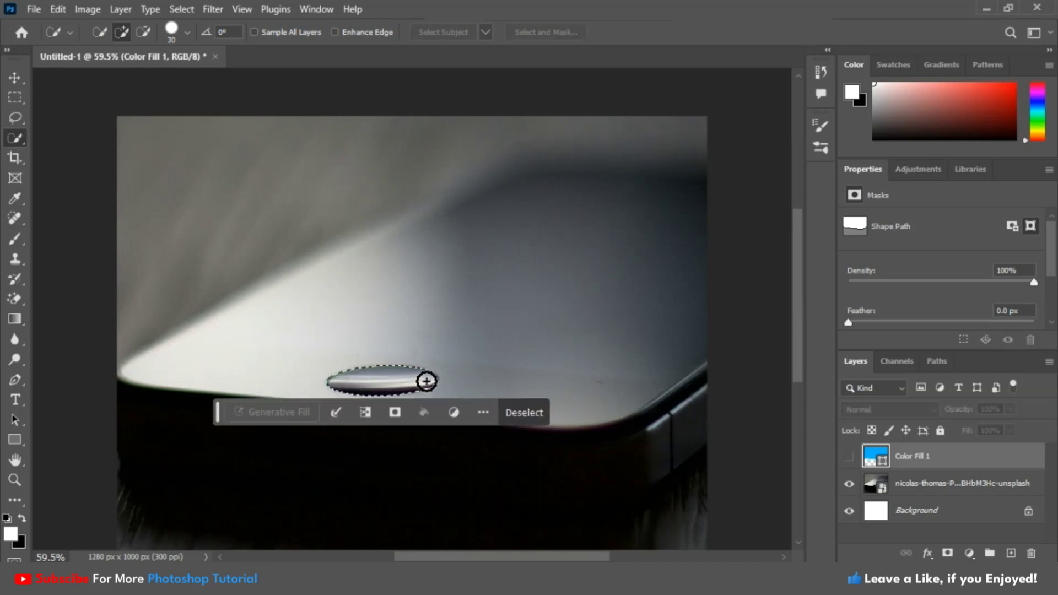
{"action": "left_click", "coordinate": [849, 456]}
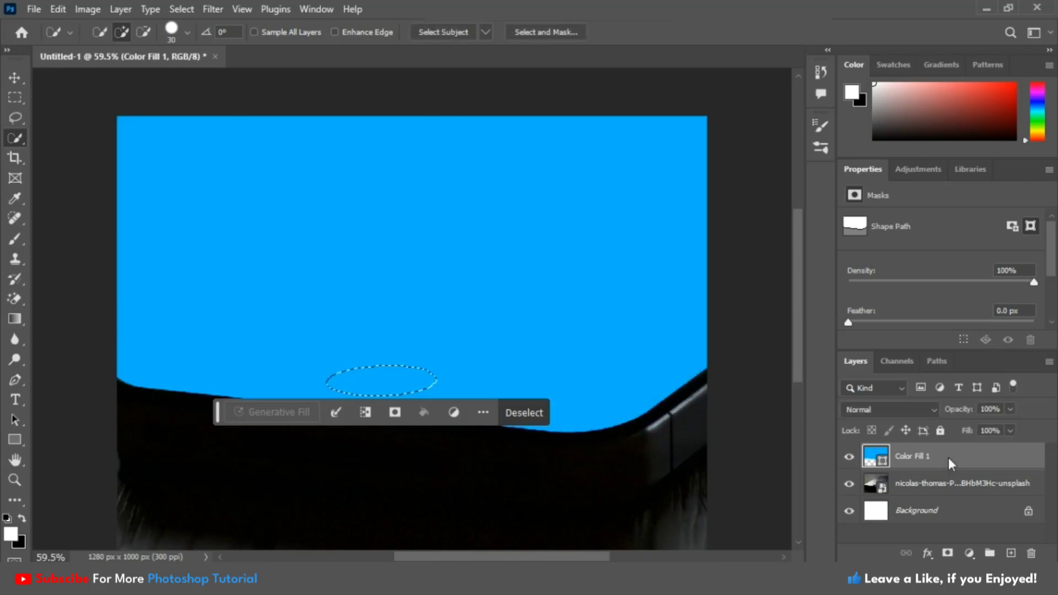
{"action": "right_click", "coordinate": [947, 458]}
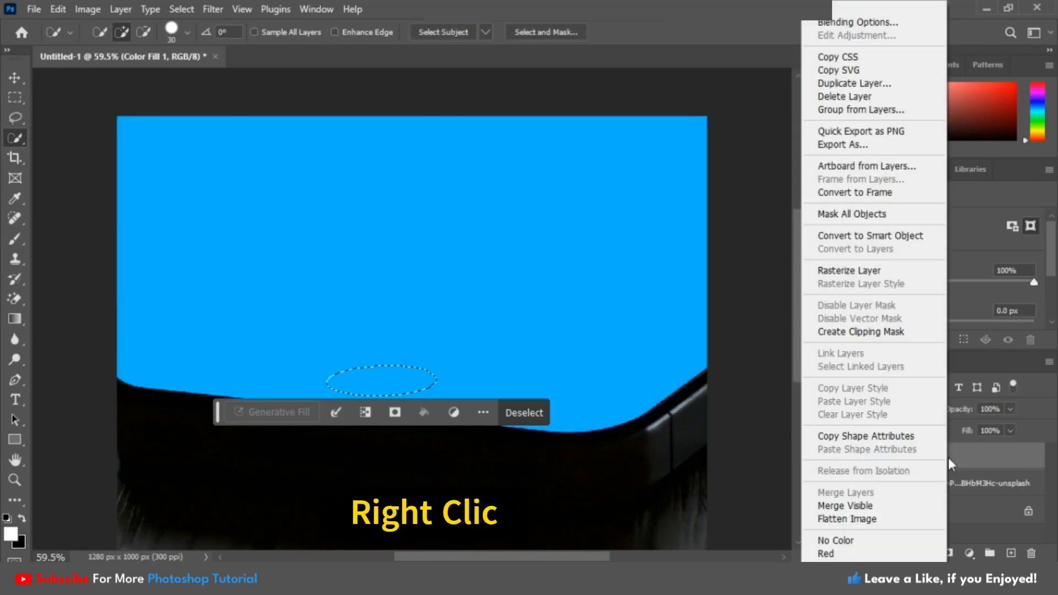
{"action": "left_click", "coordinate": [839, 271]}
{"action": "key", "text": "ctrl+x"}
{"action": "left_click", "coordinate": [14, 77]}
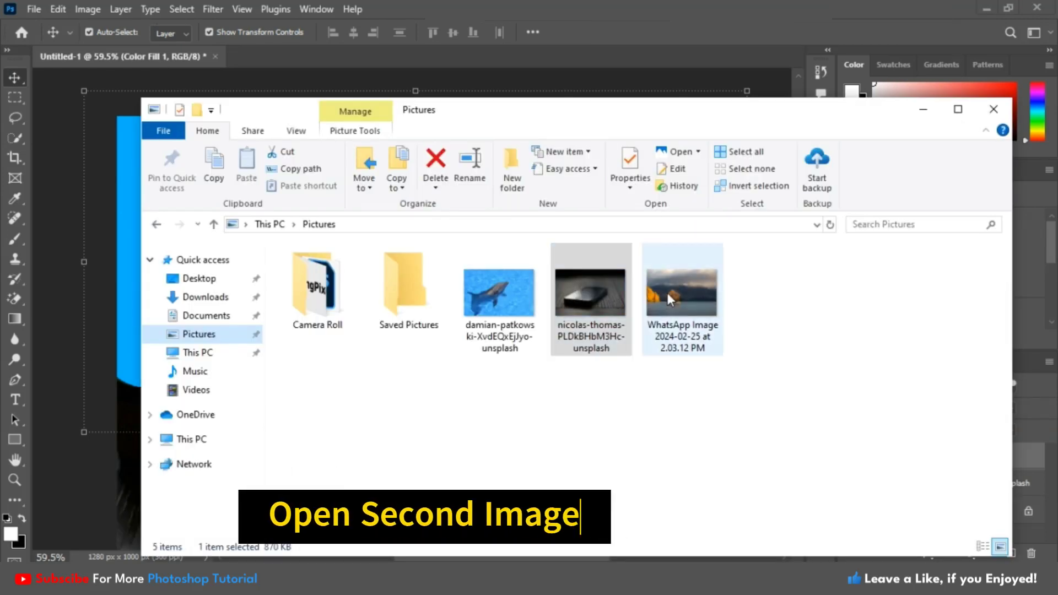
Drag the WhatsApp Image lake photo from Pictures onto the canvas
{"action": "left_click", "coordinate": [666, 293]}
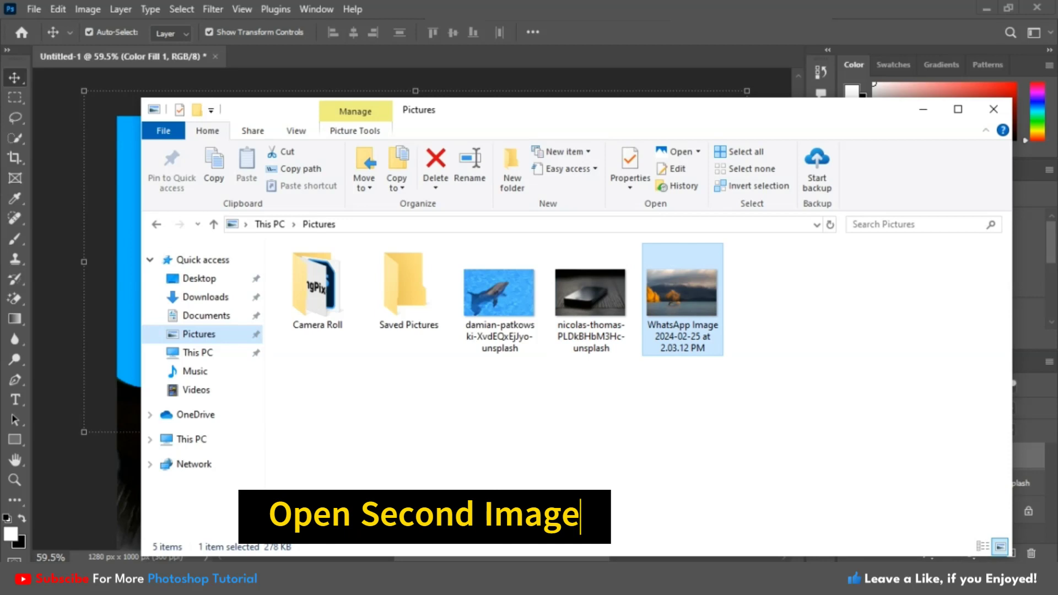
{"action": "left_click_drag", "start_coordinate": [666, 293], "coordinate": [88, 378]}
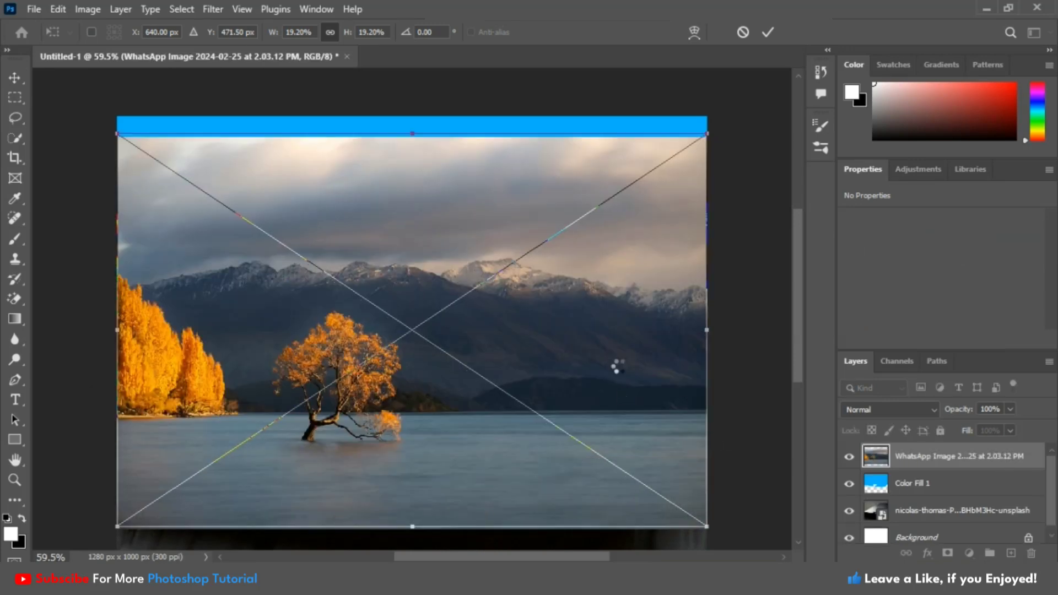
Raise the lake photo to cover the canvas top and commit its placement
{"action": "left_click_drag", "start_coordinate": [614, 366], "coordinate": [620, 348]}
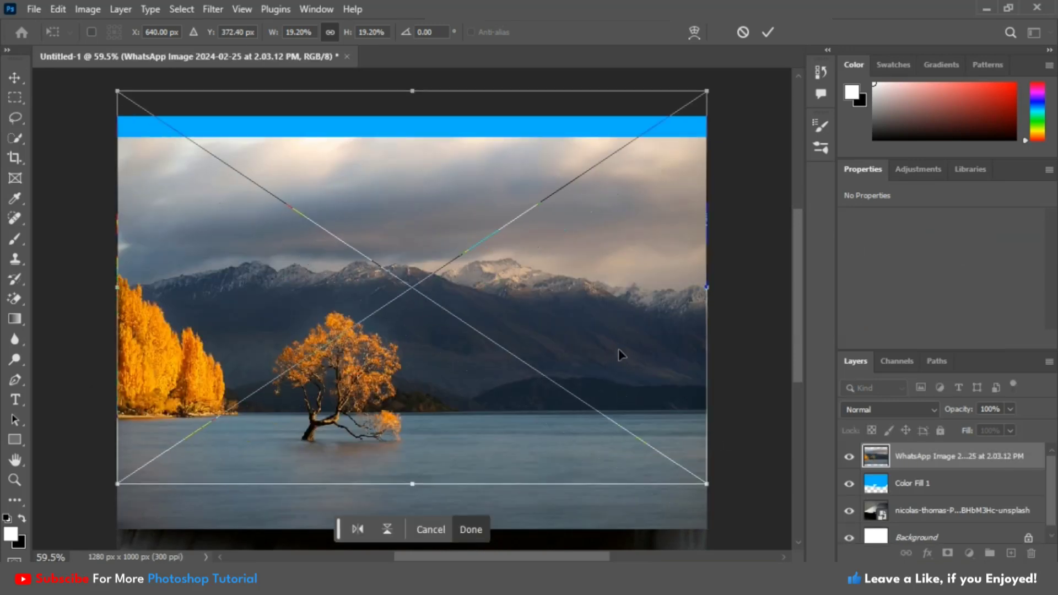
{"action": "key", "text": "Return"}
Make the lake layer a clipping mask on the blue screen fill and nudge it upward
{"action": "right_click", "coordinate": [951, 457]}
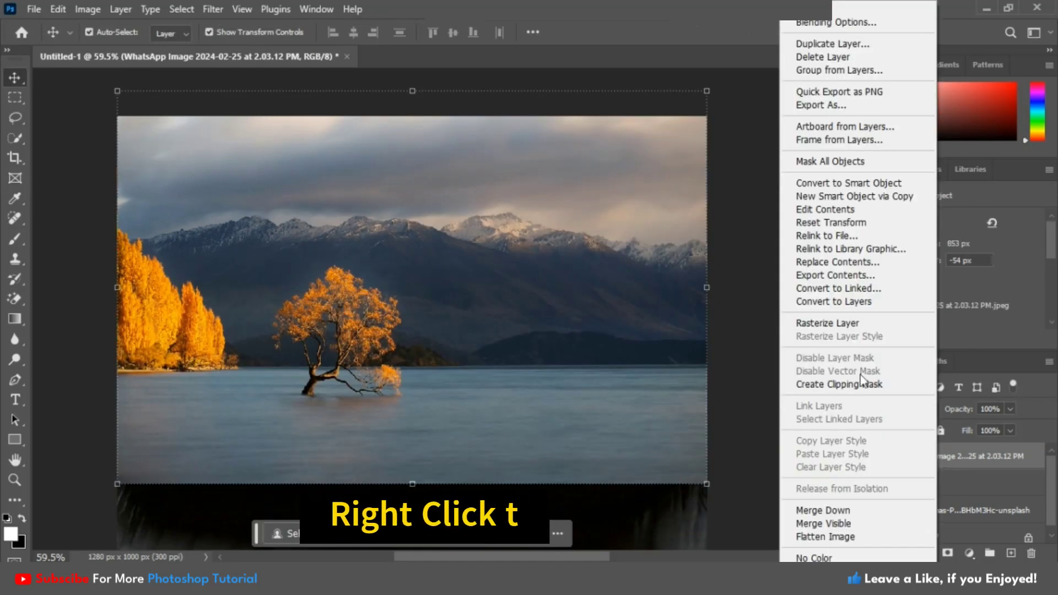
{"action": "left_click", "coordinate": [860, 384]}
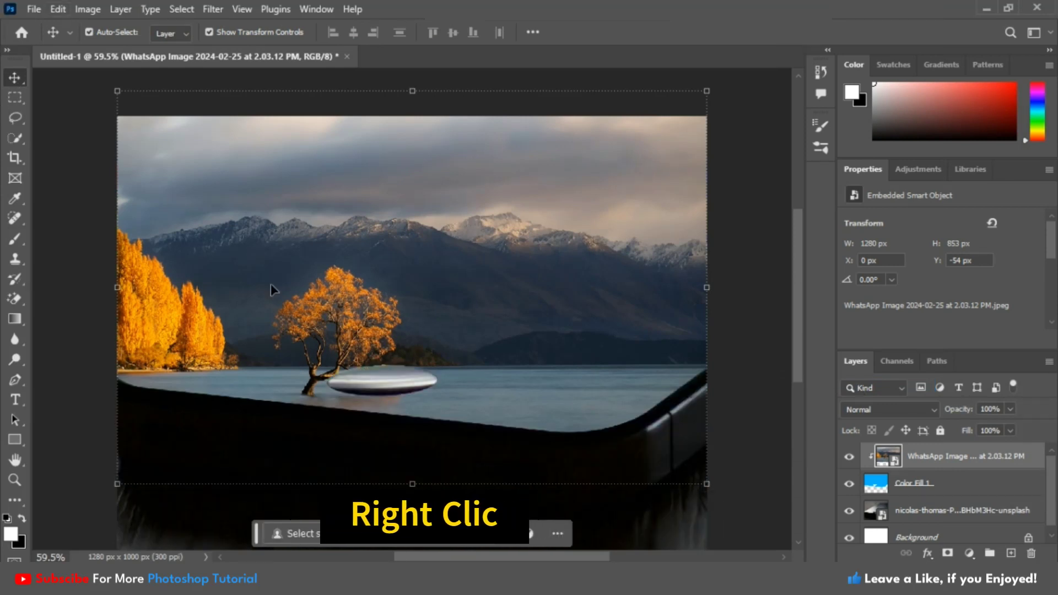
{"action": "left_click_drag", "start_coordinate": [314, 386], "coordinate": [309, 350]}
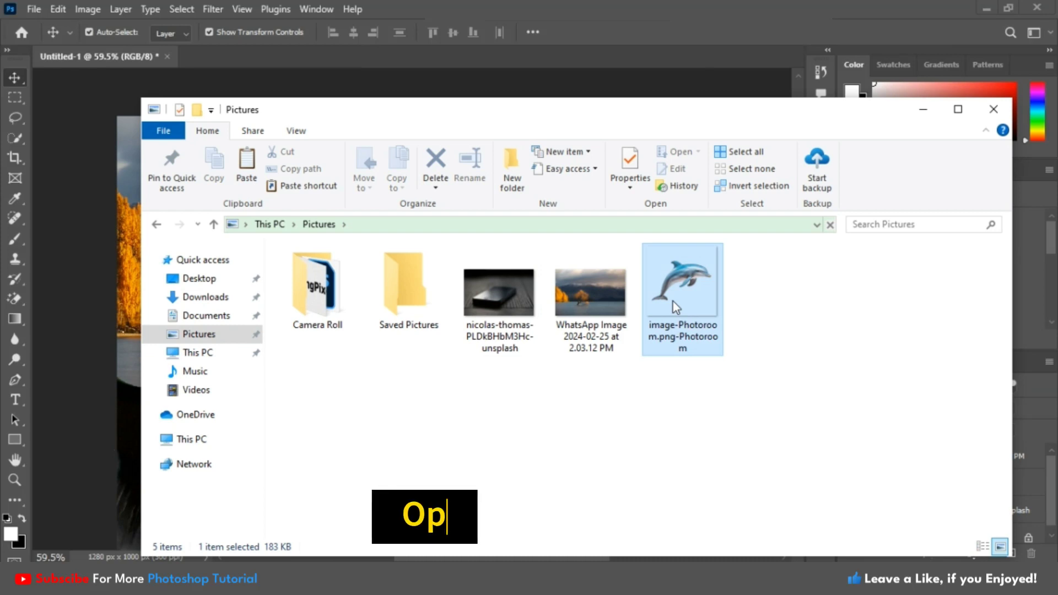
Drag the dolphin PNG onto the canvas and confirm its placement
{"action": "left_click_drag", "start_coordinate": [674, 302], "coordinate": [511, 409]}
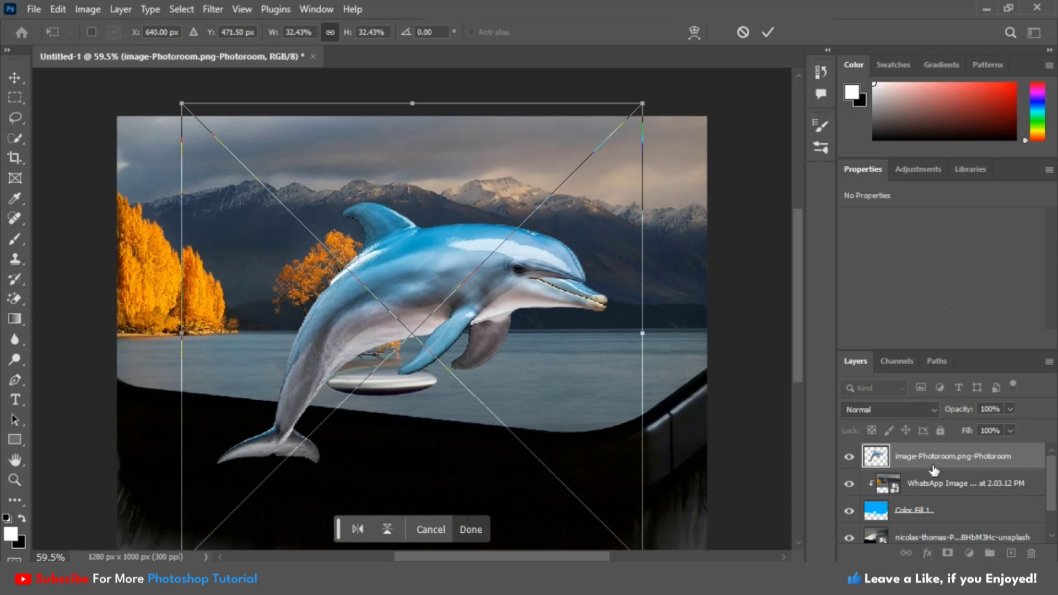
{"action": "key", "text": "Return"}
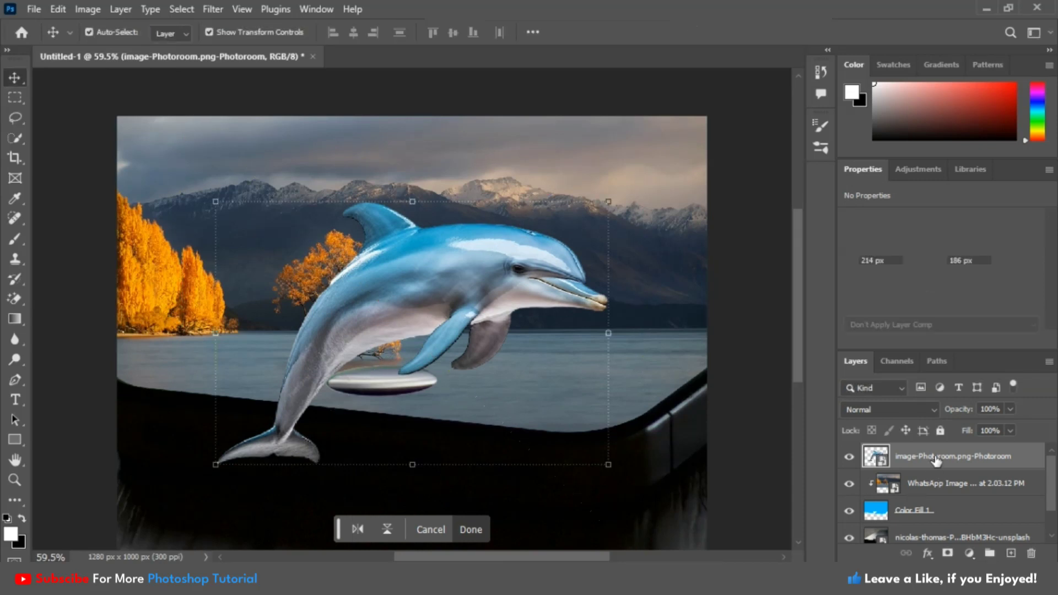
Clip the dolphin layer to the phone screen layers and shift it right
{"action": "right_click", "coordinate": [934, 455]}
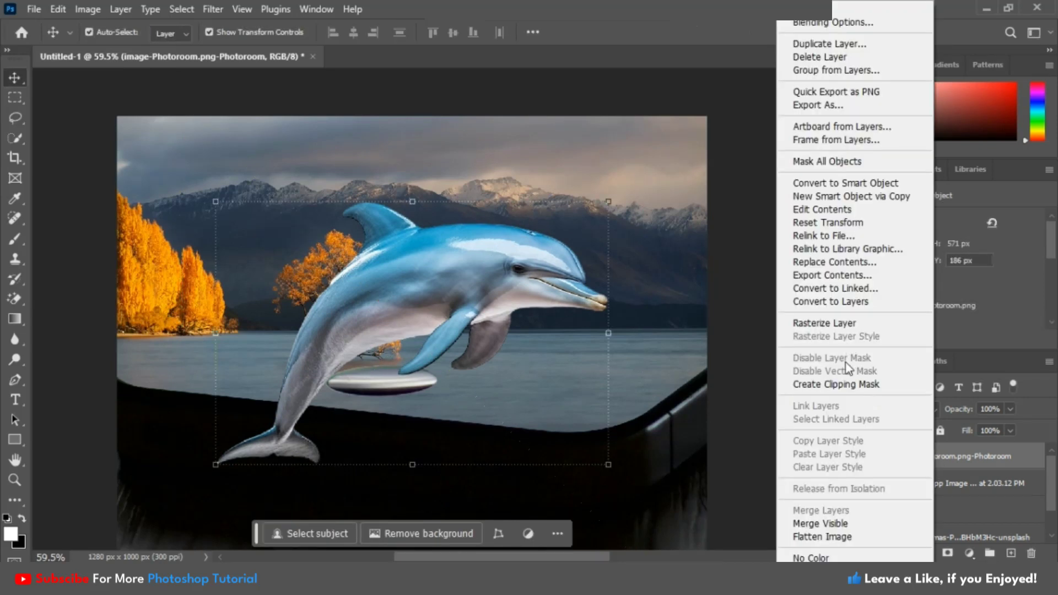
{"action": "left_click", "coordinate": [847, 384]}
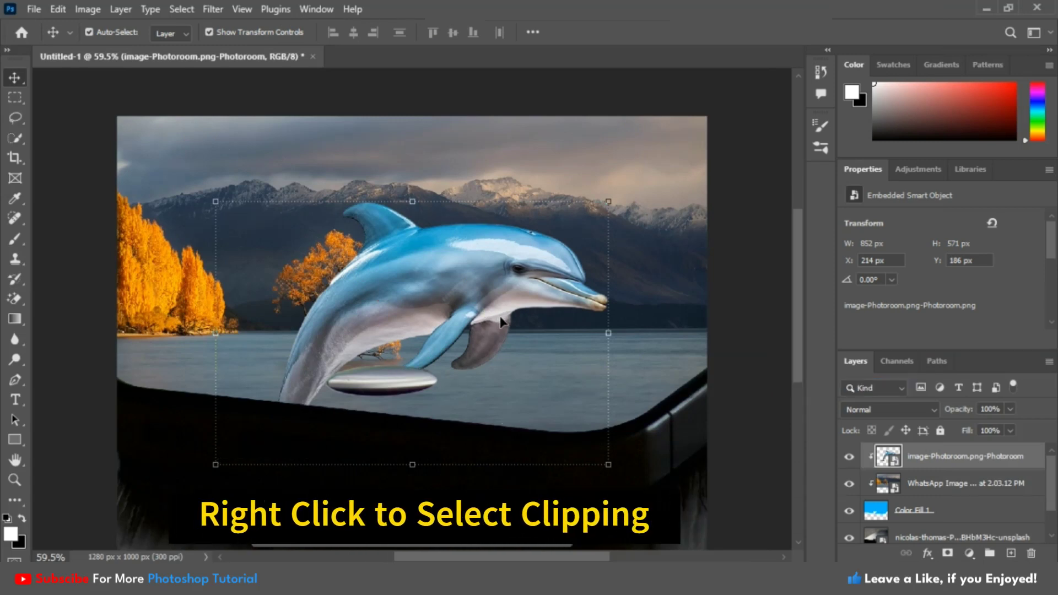
{"action": "left_click_drag", "start_coordinate": [389, 271], "coordinate": [473, 279]}
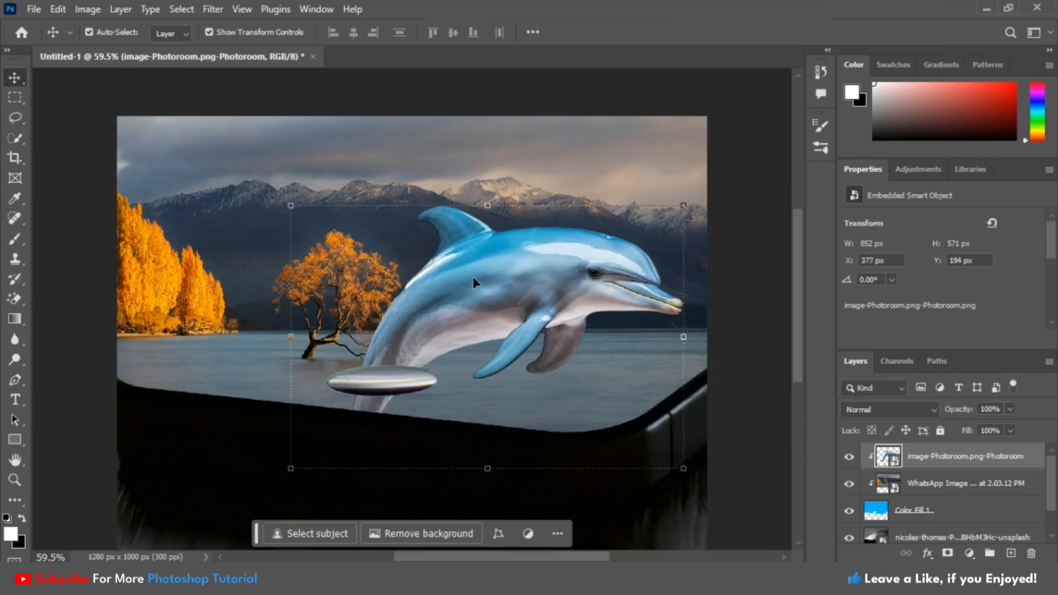
Shrink the dolphin and position it over the lake, committing the transform
{"action": "key", "text": "ctrl+t"}
{"action": "mouse_move", "coordinate": [722, 105]}
{"action": "left_mouse_down"}
{"action": "mouse_move", "coordinate": [621, 232]}
{"action": "mouse_move", "coordinate": [583, 240]}
{"action": "left_mouse_up"}
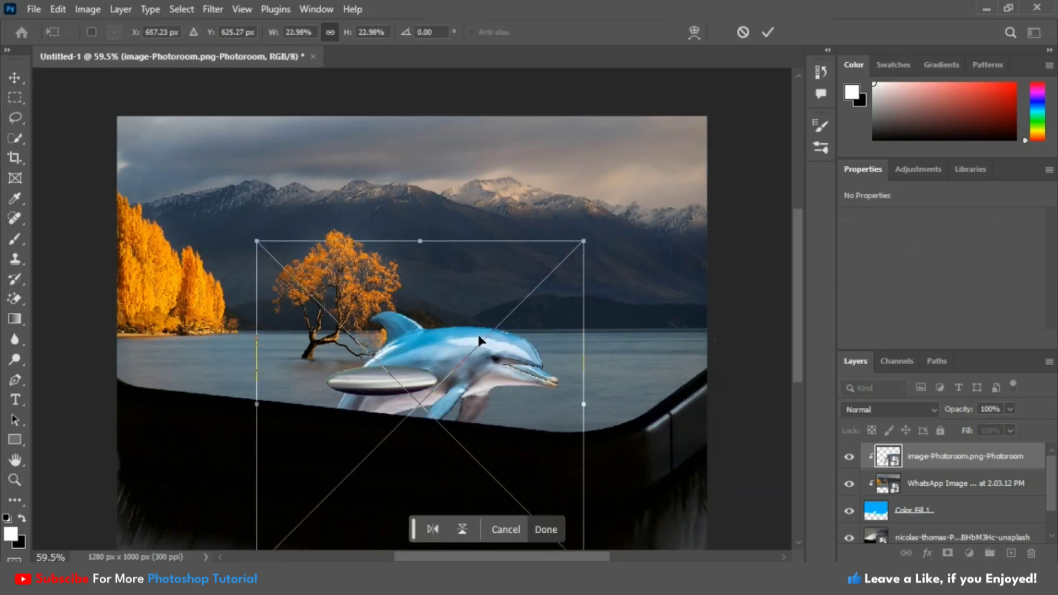
{"action": "left_click_drag", "start_coordinate": [511, 347], "coordinate": [623, 338]}
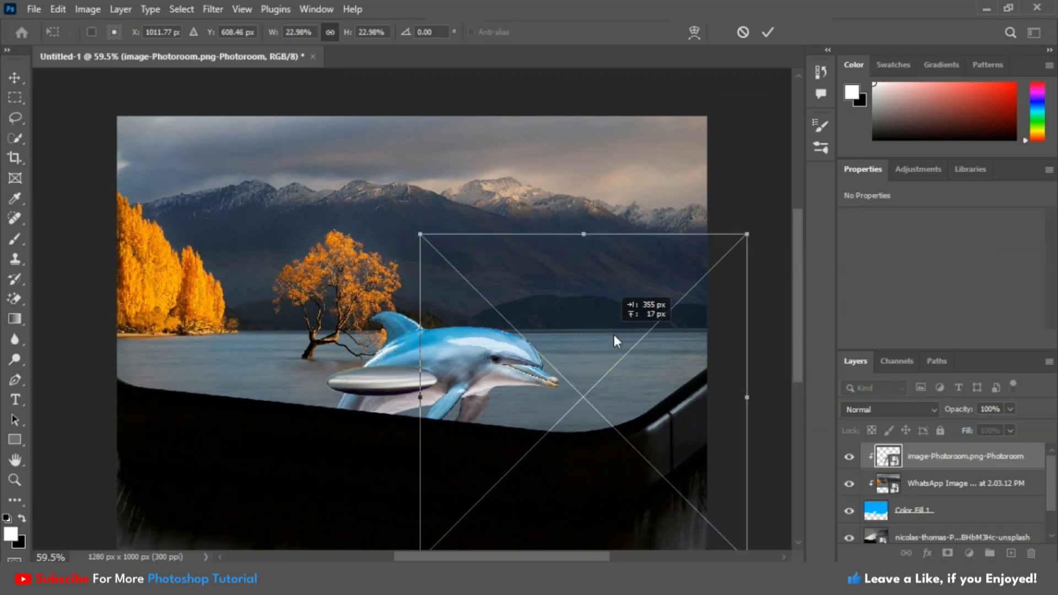
{"action": "mouse_move", "coordinate": [622, 336]}
{"action": "left_mouse_down"}
{"action": "mouse_move", "coordinate": [511, 358]}
{"action": "mouse_move", "coordinate": [519, 366]}
{"action": "left_mouse_up"}
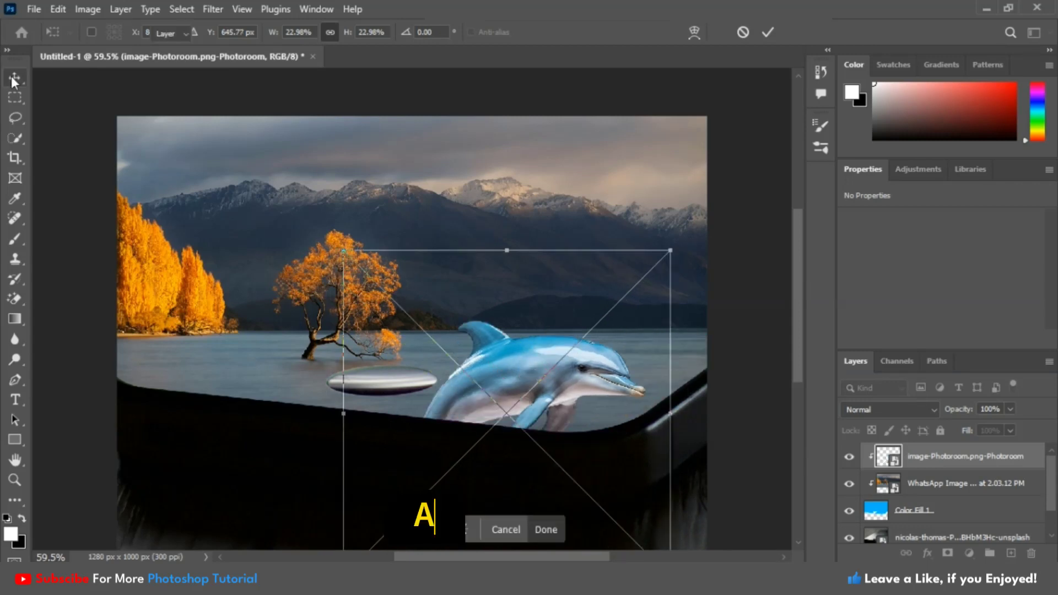
{"action": "key", "text": "Return"}
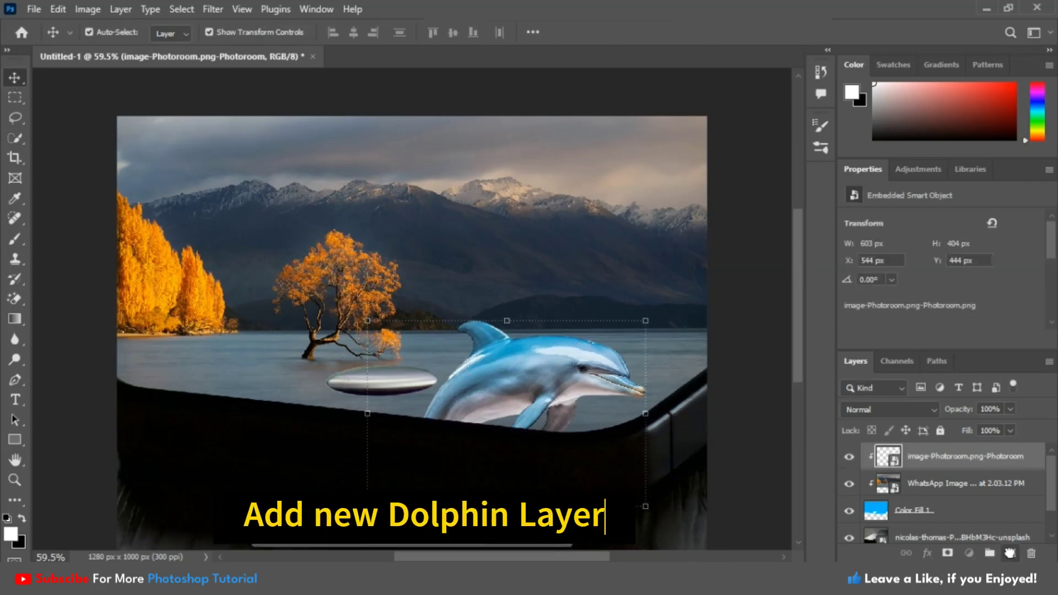
Duplicate the dolphin layer and release the copy from the clipping mask
{"action": "left_click_drag", "start_coordinate": [965, 457], "coordinate": [1009, 552]}
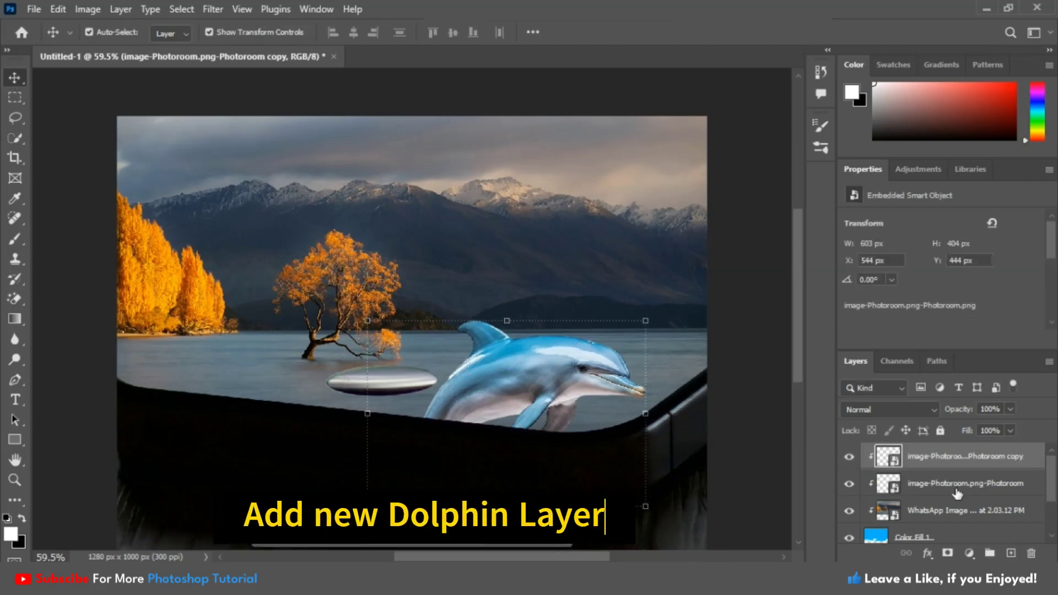
{"action": "right_click", "coordinate": [958, 457]}
{"action": "left_click", "coordinate": [851, 384]}
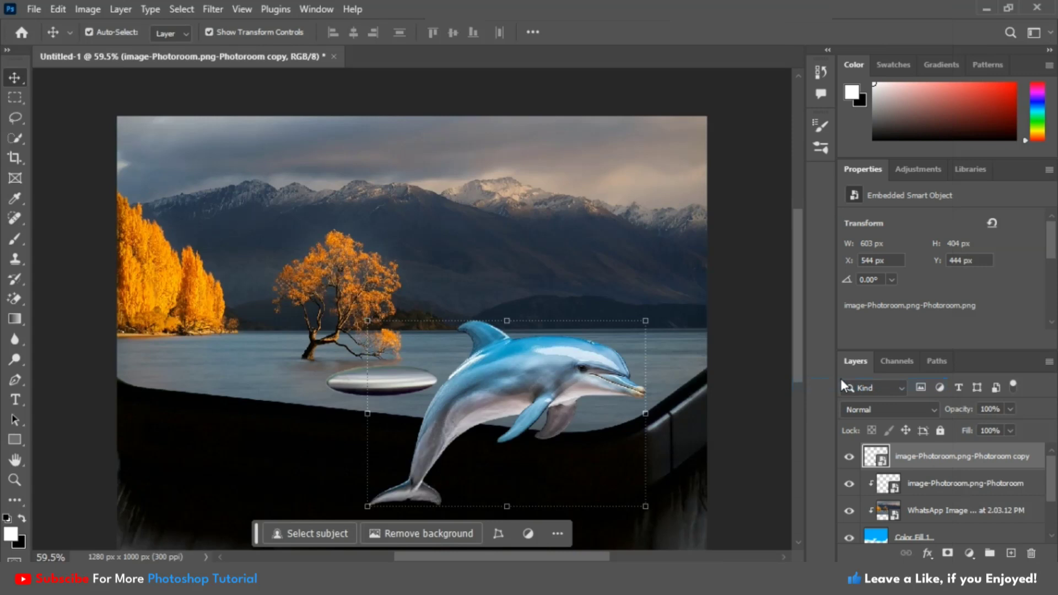
Rasterize the dolphin copy and erase its tail below the phone edge with a 64 px eraser
{"action": "right_click", "coordinate": [15, 299]}
{"action": "left_click", "coordinate": [52, 296]}
{"action": "left_click", "coordinate": [283, 427]}
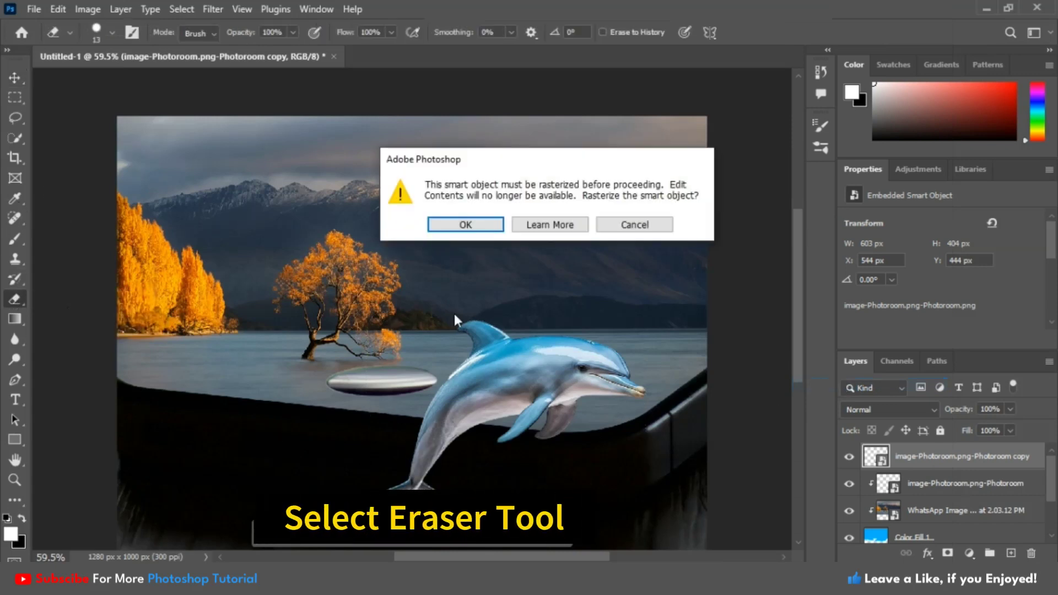
{"action": "left_click", "coordinate": [466, 224]}
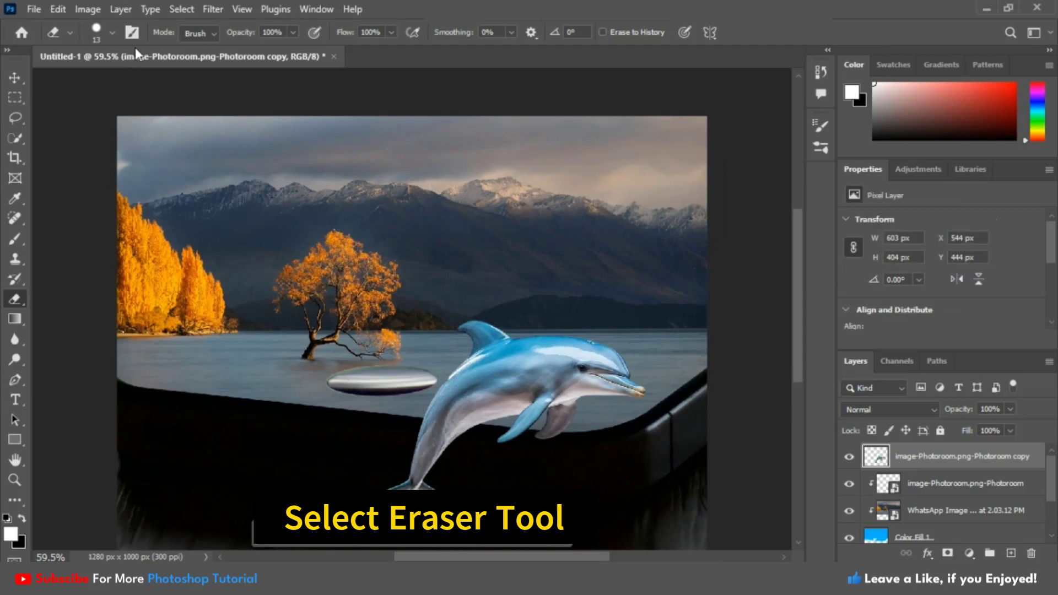
{"action": "left_click", "coordinate": [111, 32]}
{"action": "left_click_drag", "start_coordinate": [120, 78], "coordinate": [117, 80]}
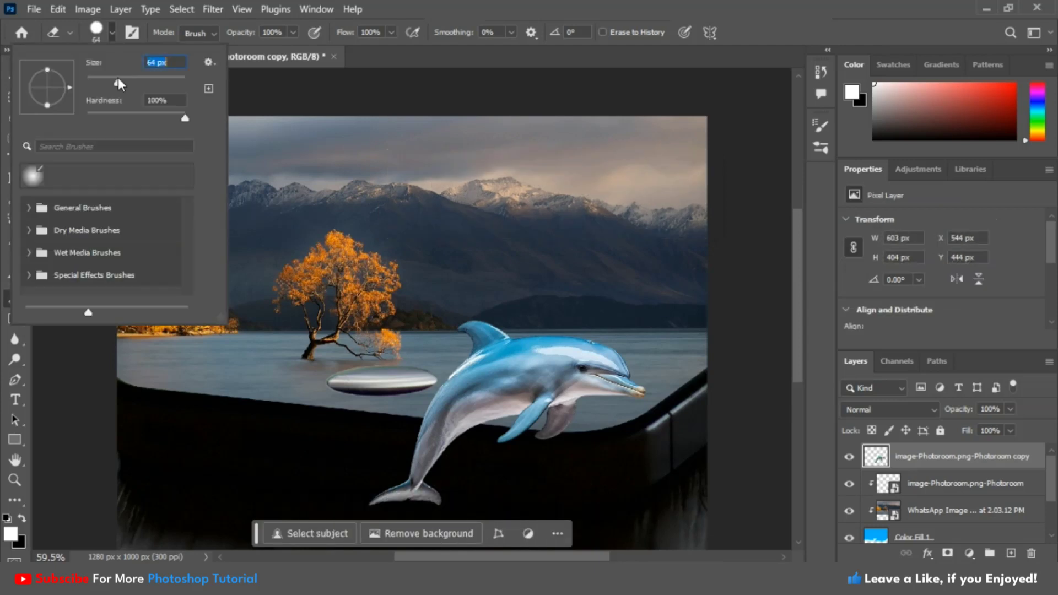
{"action": "left_click", "coordinate": [402, 489]}
{"action": "mouse_move", "coordinate": [389, 488]}
{"action": "left_mouse_down"}
{"action": "mouse_move", "coordinate": [361, 496]}
{"action": "mouse_move", "coordinate": [449, 439]}
{"action": "mouse_move", "coordinate": [403, 431]}
{"action": "mouse_move", "coordinate": [468, 427]}
{"action": "mouse_move", "coordinate": [411, 442]}
{"action": "left_mouse_up"}
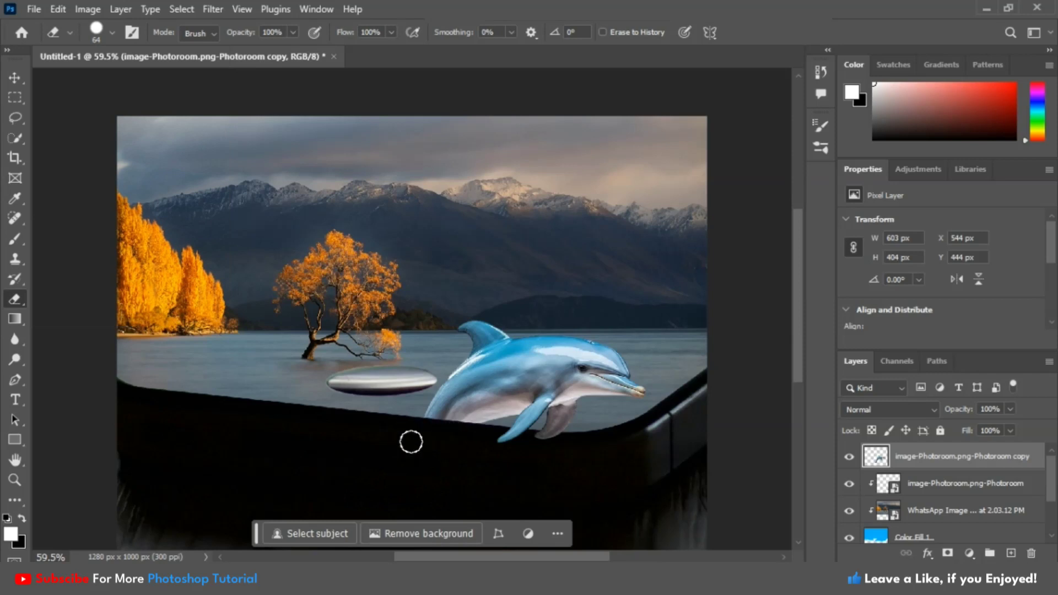
Scale the dolphin copy up slightly and drag in the water splash image
{"action": "left_click", "coordinate": [15, 77]}
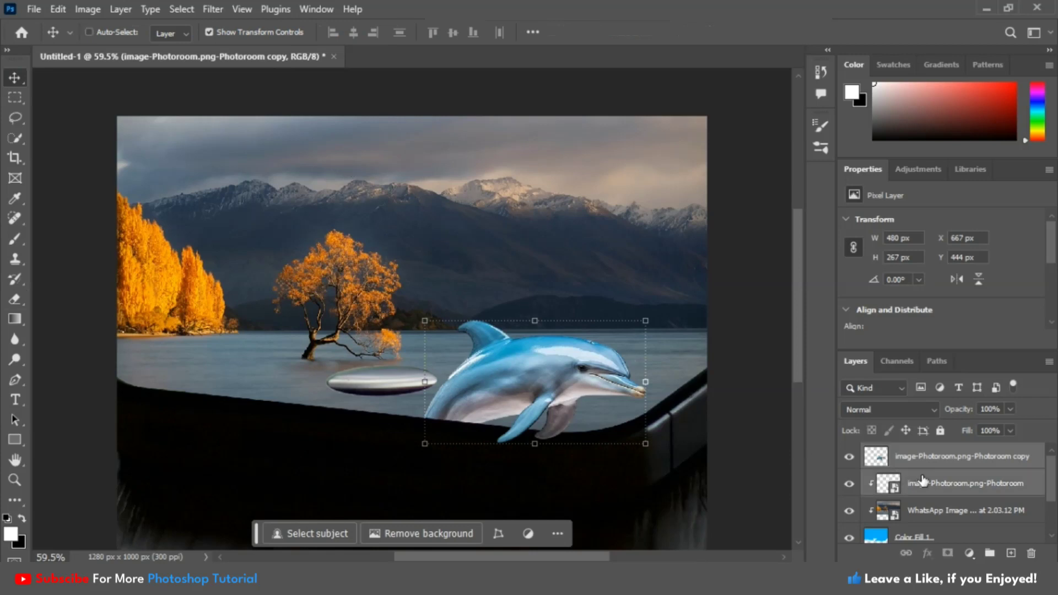
{"action": "key", "text": "ctrl+t"}
{"action": "left_click_drag", "start_coordinate": [645, 314], "coordinate": [665, 306]}
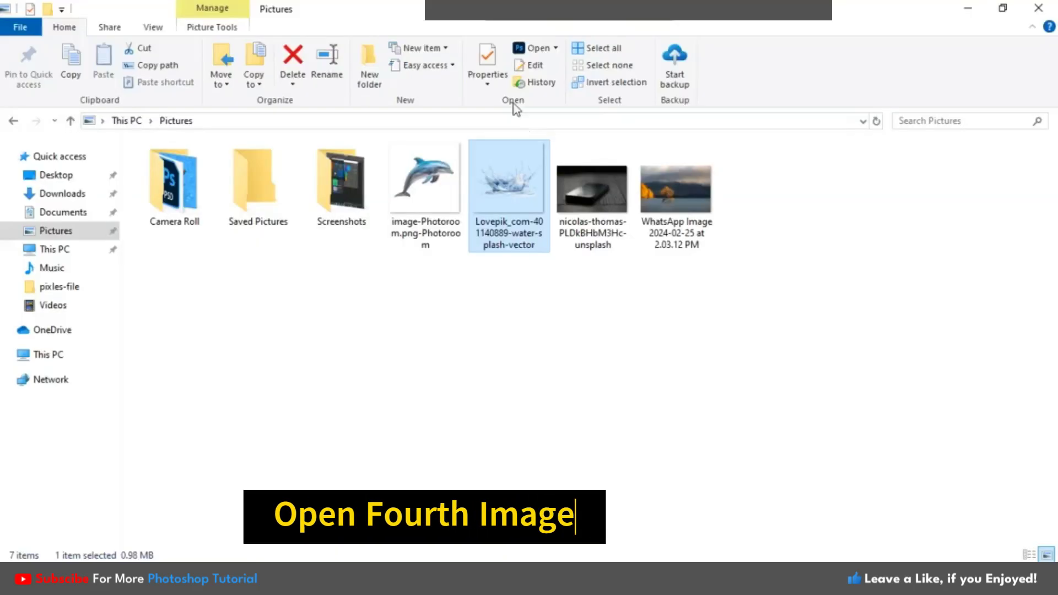
{"action": "left_click_drag", "start_coordinate": [507, 186], "coordinate": [563, 573]}
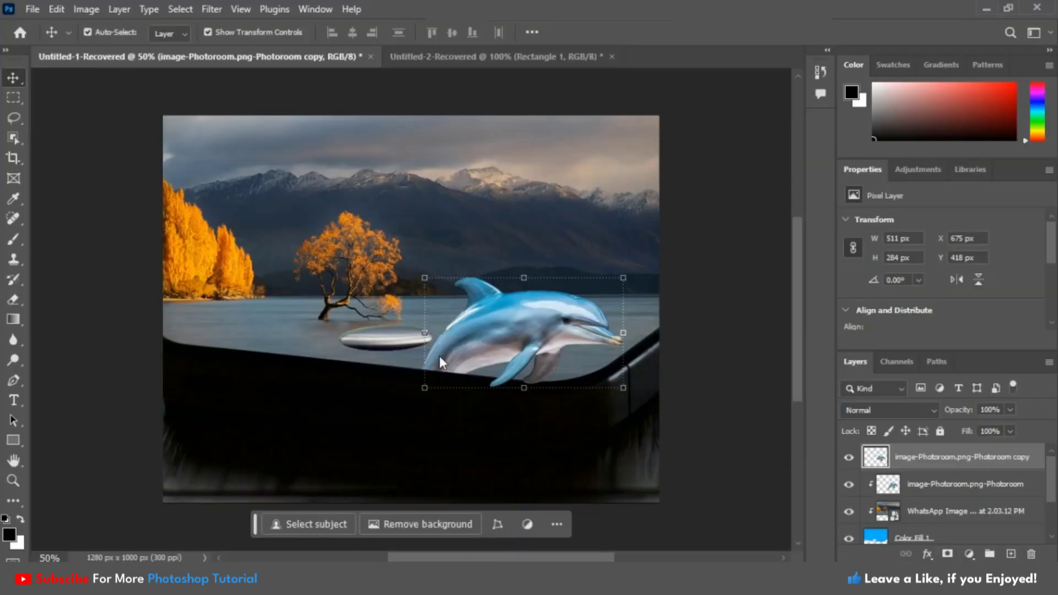
Place the water splash image and move it into the screen clipping group
{"action": "left_click_drag", "start_coordinate": [563, 556], "coordinate": [431, 355]}
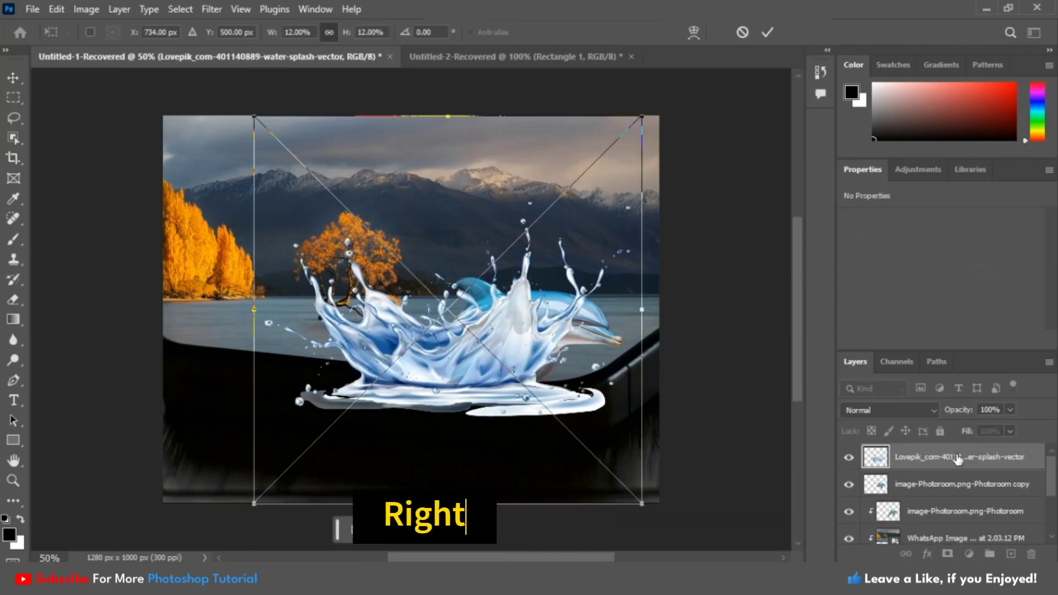
{"action": "key", "text": "Return"}
{"action": "left_click_drag", "start_coordinate": [958, 456], "coordinate": [943, 520]}
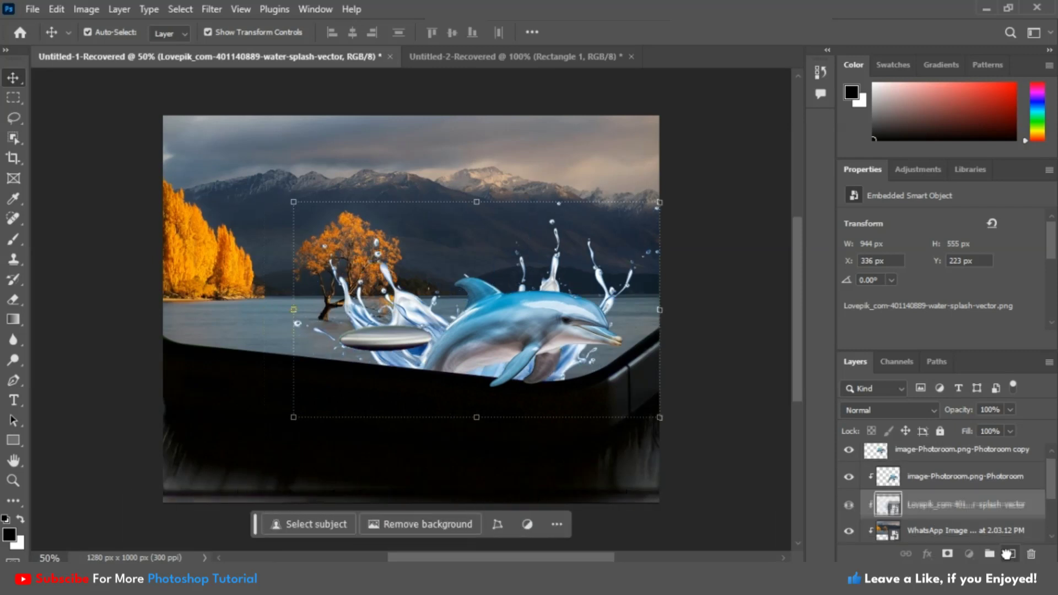
Duplicate the splash, clip the dolphin layer, and put the splash copy on top over the dolphin
{"action": "left_click_drag", "start_coordinate": [959, 503], "coordinate": [1010, 555]}
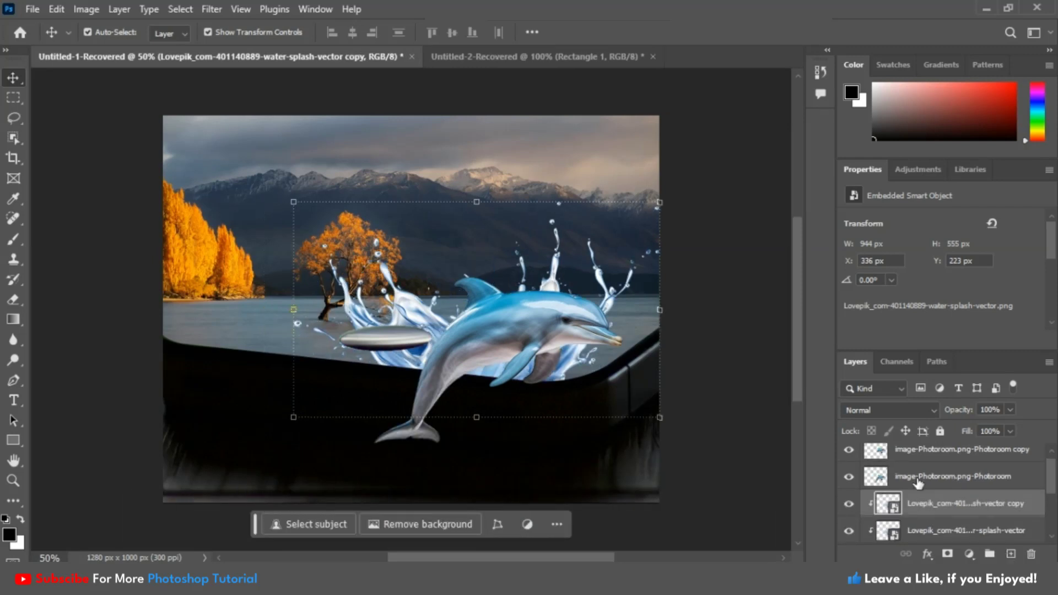
{"action": "left_click", "coordinate": [918, 482]}
{"action": "right_click", "coordinate": [918, 482]}
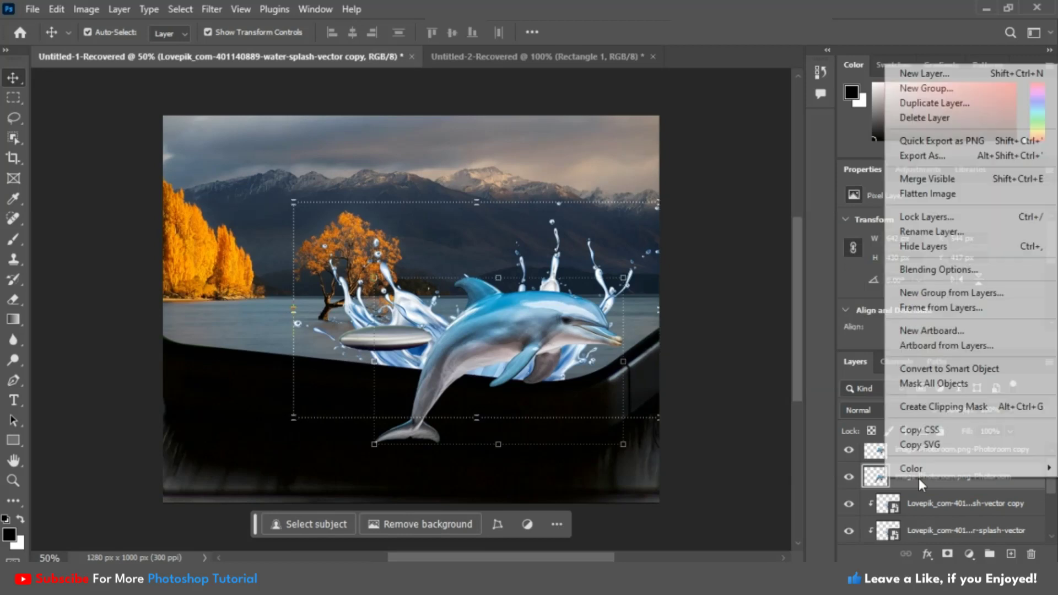
{"action": "left_click", "coordinate": [937, 408]}
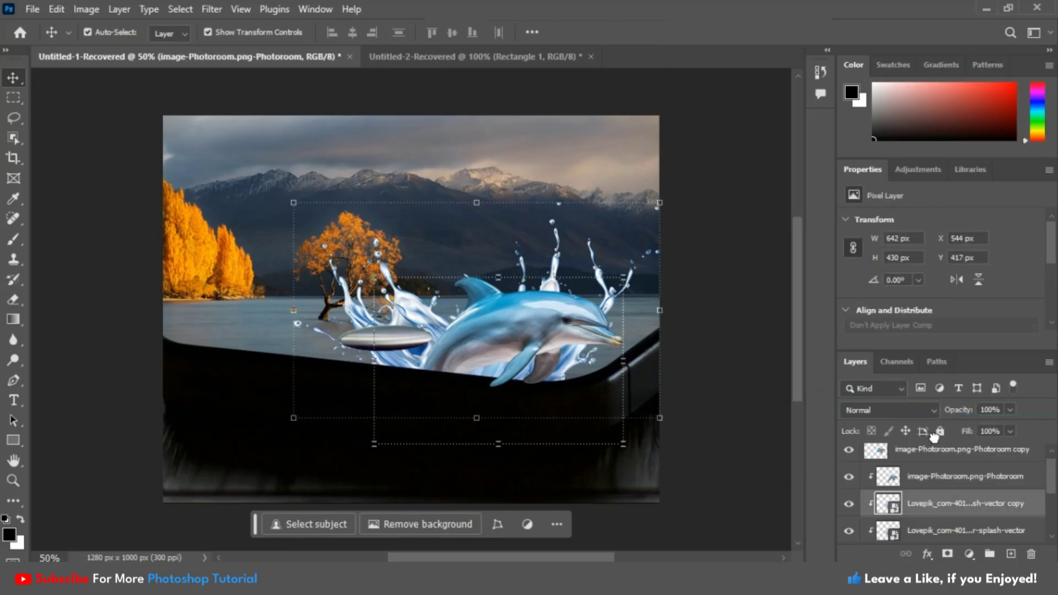
{"action": "left_click_drag", "start_coordinate": [878, 502], "coordinate": [932, 443]}
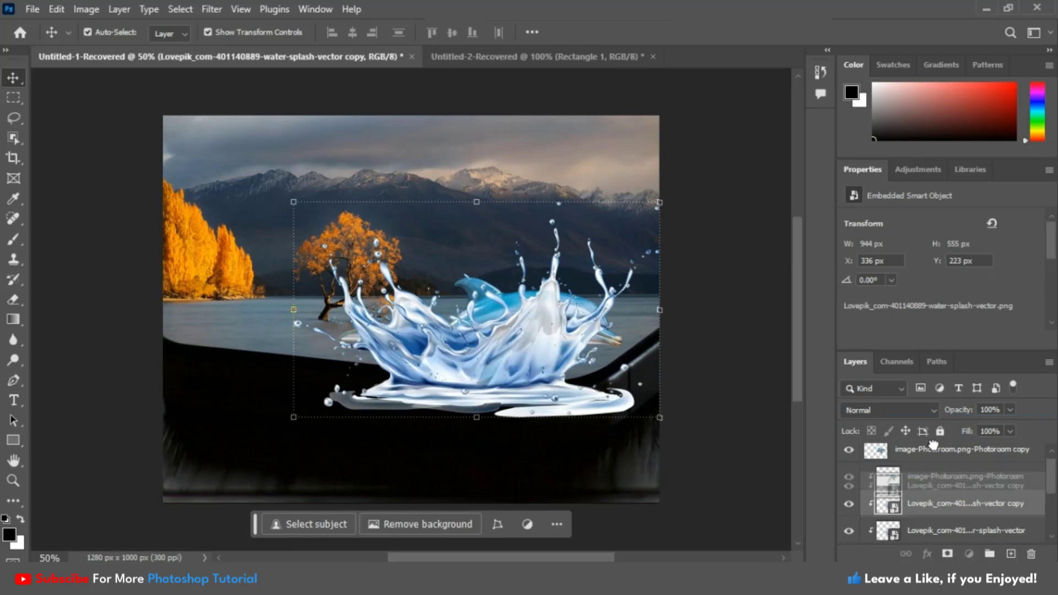
{"action": "key", "text": "ctrl+z"}
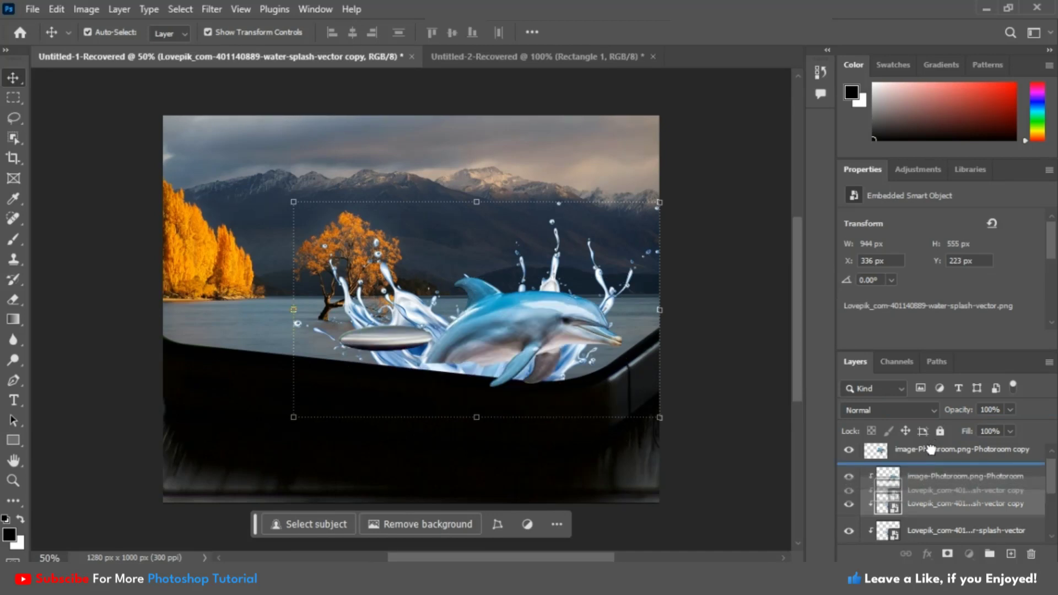
{"action": "key", "text": "ctrl+shift+z"}
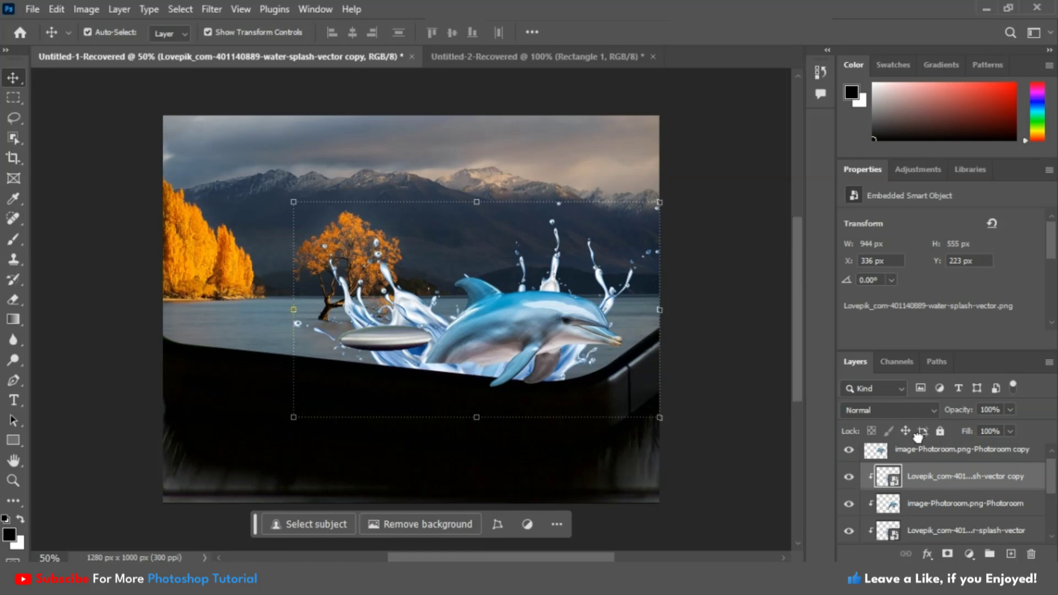
{"action": "left_click_drag", "start_coordinate": [915, 469], "coordinate": [917, 444]}
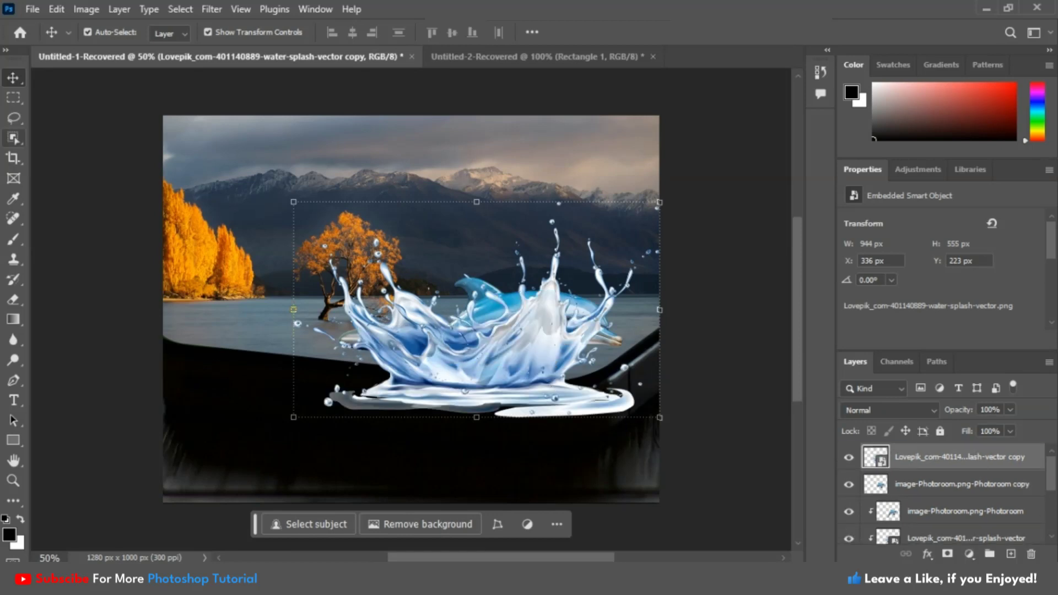
Rasterize the top splash copy and erase it where it covers the dolphin's body
{"action": "left_click", "coordinate": [14, 299]}
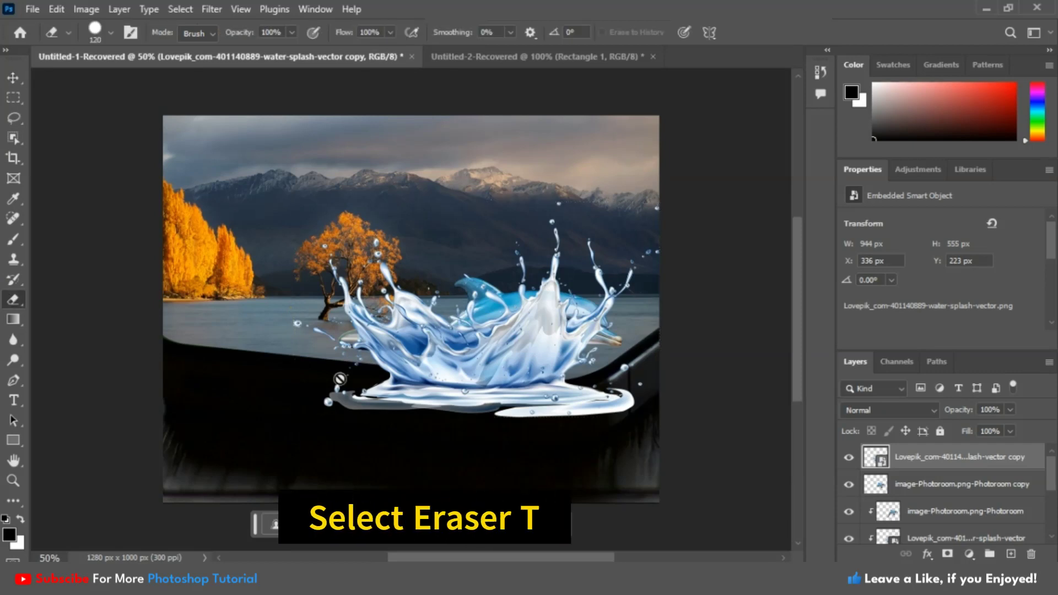
{"action": "right_click", "coordinate": [956, 457]}
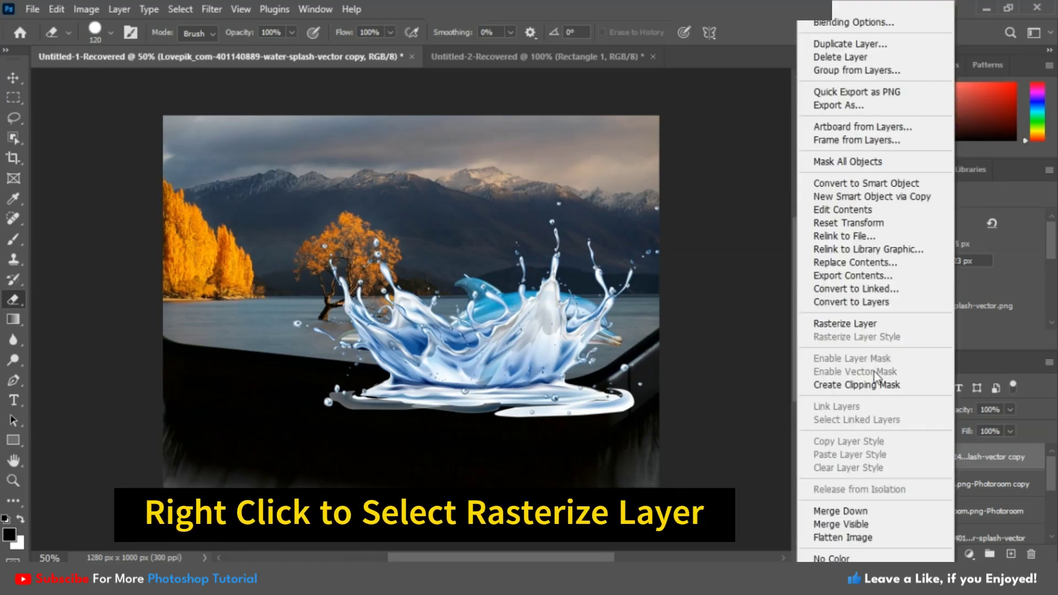
{"action": "left_click", "coordinate": [844, 324]}
{"action": "mouse_move", "coordinate": [601, 399]}
{"action": "left_mouse_down"}
{"action": "mouse_move", "coordinate": [518, 397]}
{"action": "mouse_move", "coordinate": [541, 370]}
{"action": "left_mouse_up"}
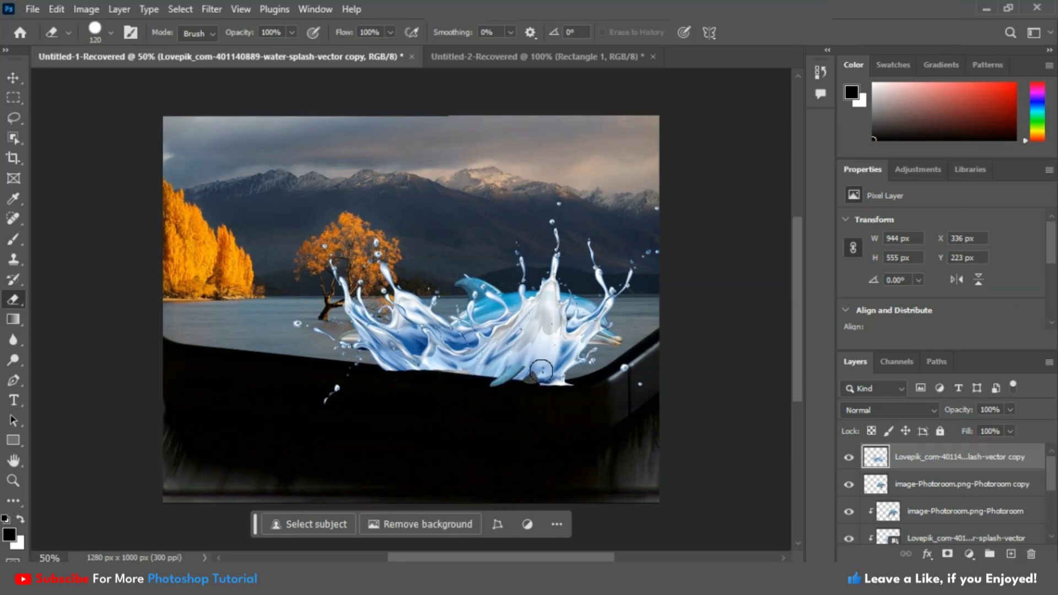
{"action": "mouse_move", "coordinate": [541, 371]}
{"action": "left_mouse_down"}
{"action": "mouse_move", "coordinate": [479, 313]}
{"action": "mouse_move", "coordinate": [444, 325]}
{"action": "mouse_move", "coordinate": [533, 279]}
{"action": "mouse_move", "coordinate": [551, 313]}
{"action": "mouse_move", "coordinate": [574, 316]}
{"action": "mouse_move", "coordinate": [563, 335]}
{"action": "left_mouse_up"}
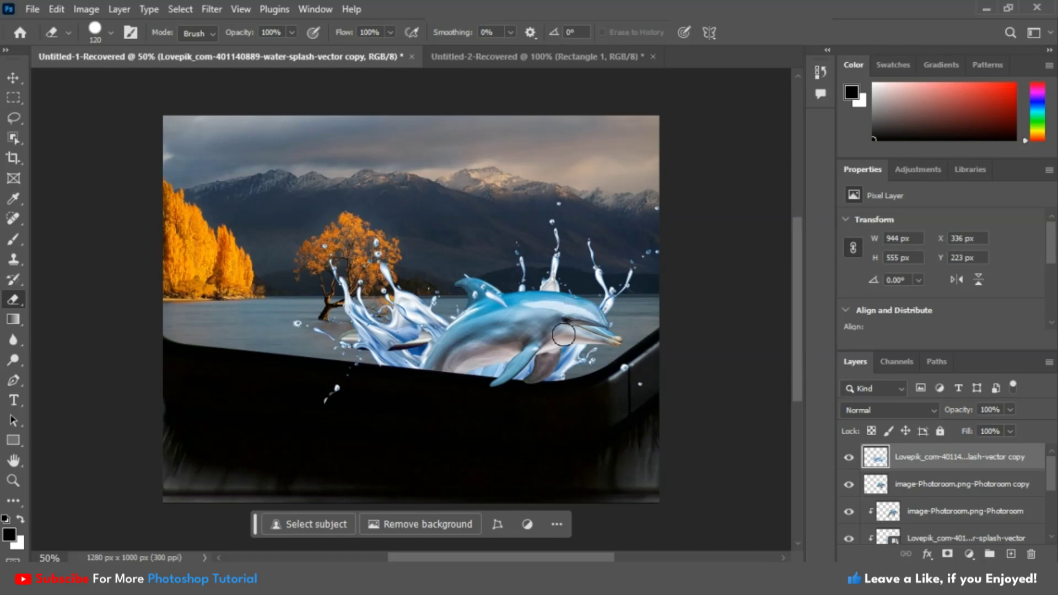
{"action": "left_click_drag", "start_coordinate": [378, 337], "coordinate": [409, 340]}
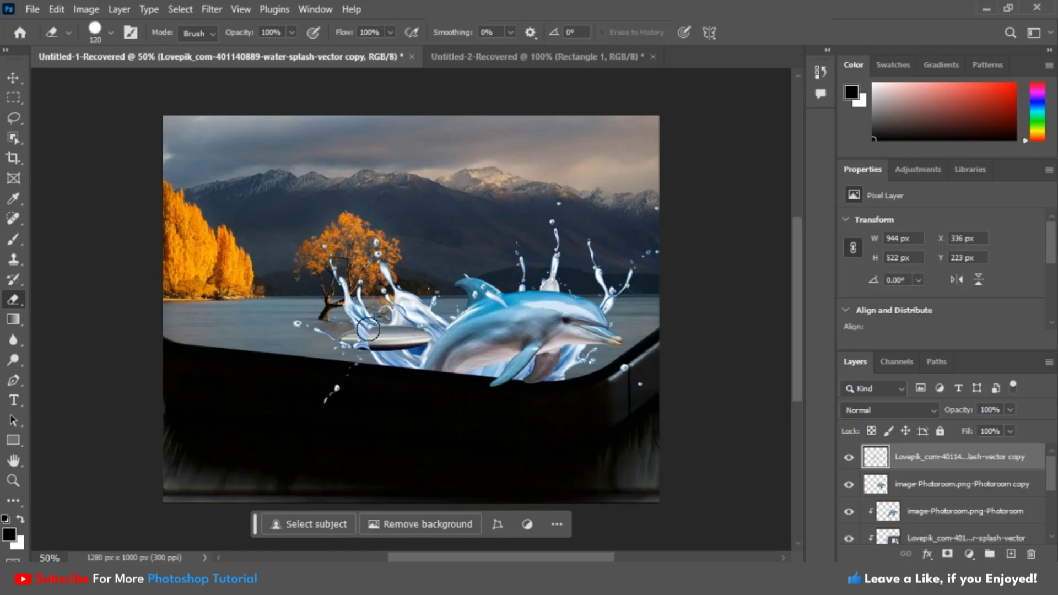